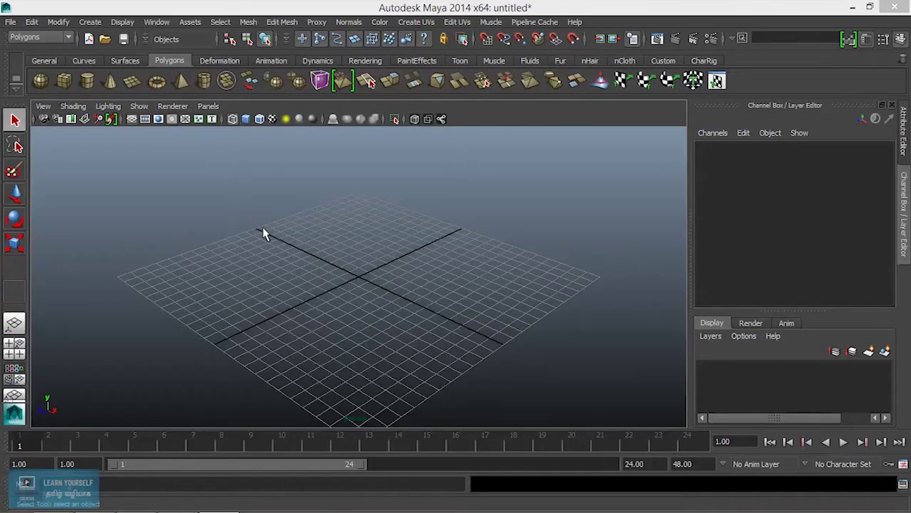
Step: Start a new project in the Project Window and name it Project_CarModel
mouse_move(261, 252)
mouse_down()
mouse_move(299, 280)
mouse_move(210, 237)
mouse_up()
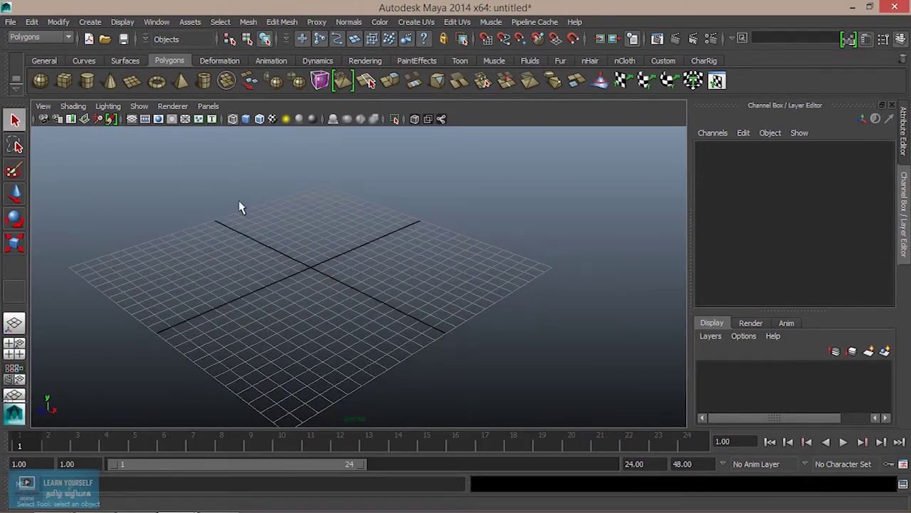
click(10, 21)
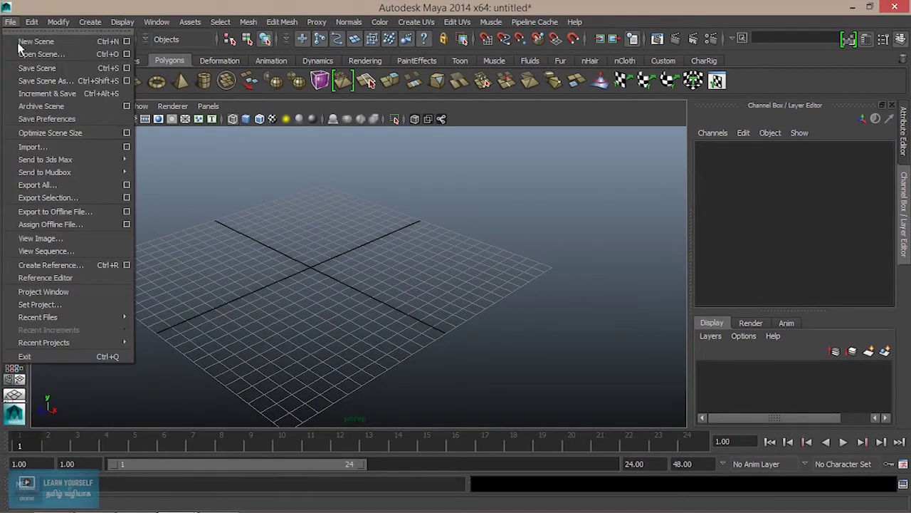
click(65, 293)
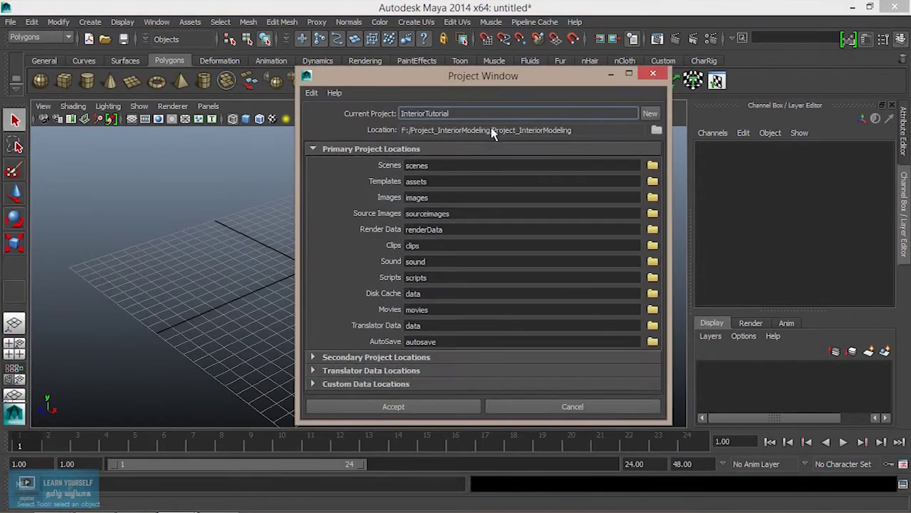
click(651, 115)
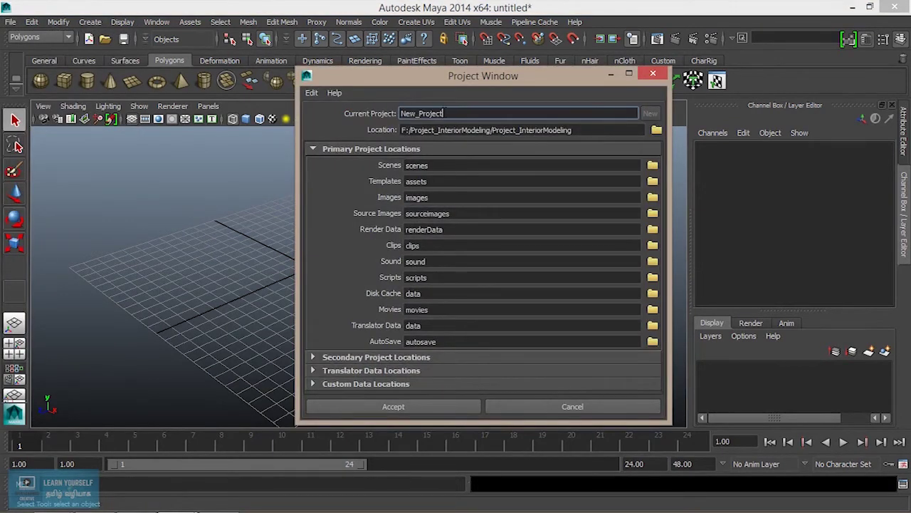
double_click(422, 113)
text(CarModel)
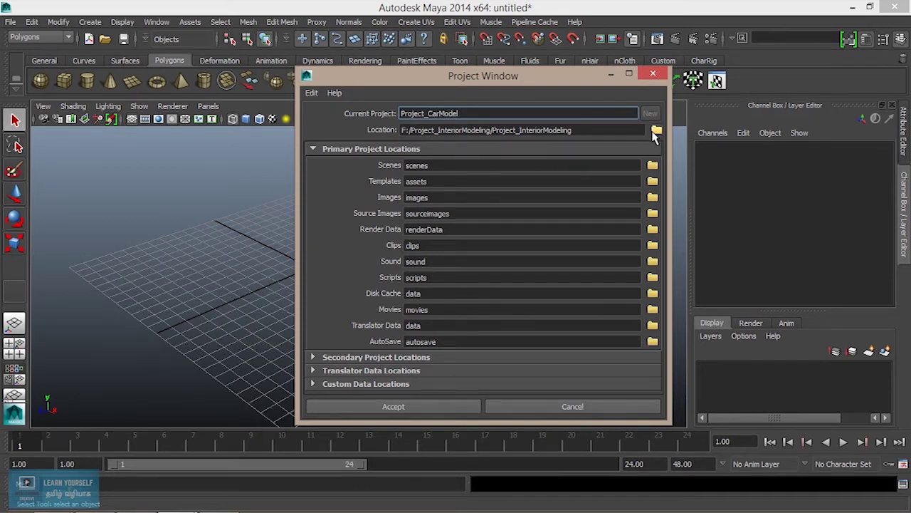
Step: Set the project location to the root of the F: drive and create the project
click(656, 130)
click(431, 121)
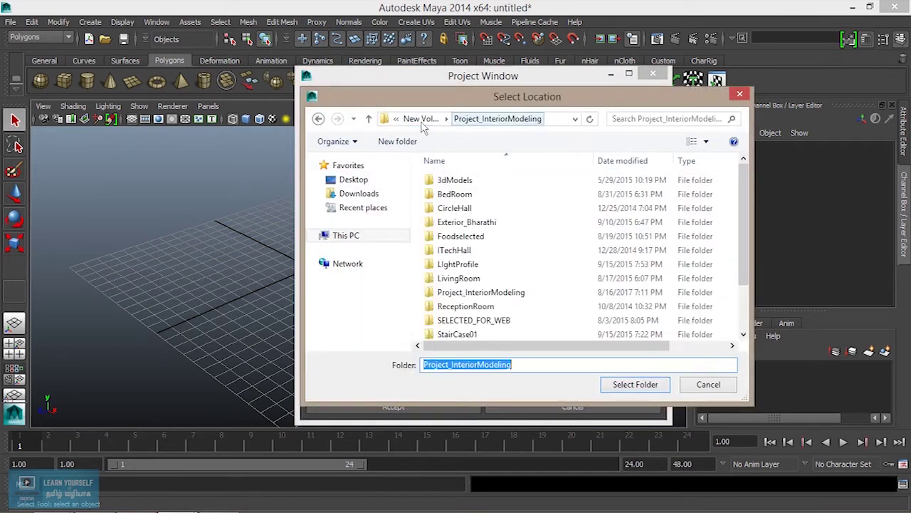
click(431, 120)
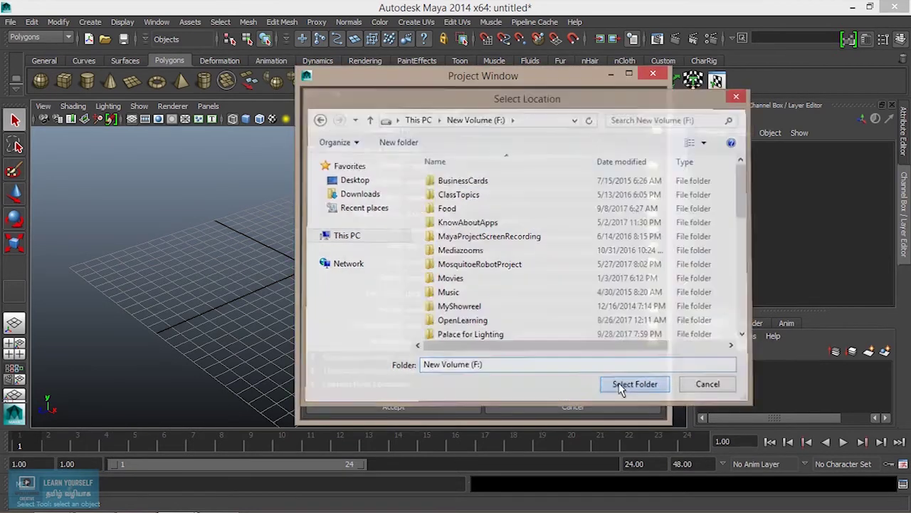
click(620, 383)
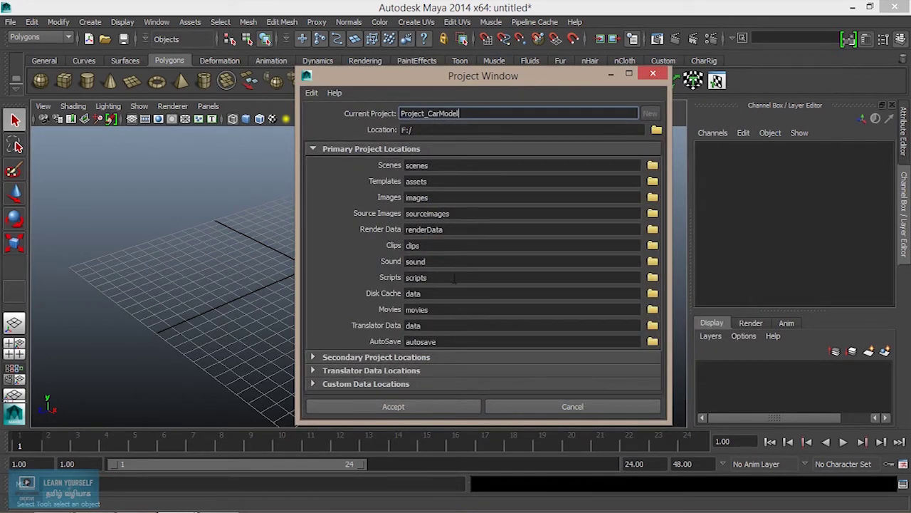
click(425, 410)
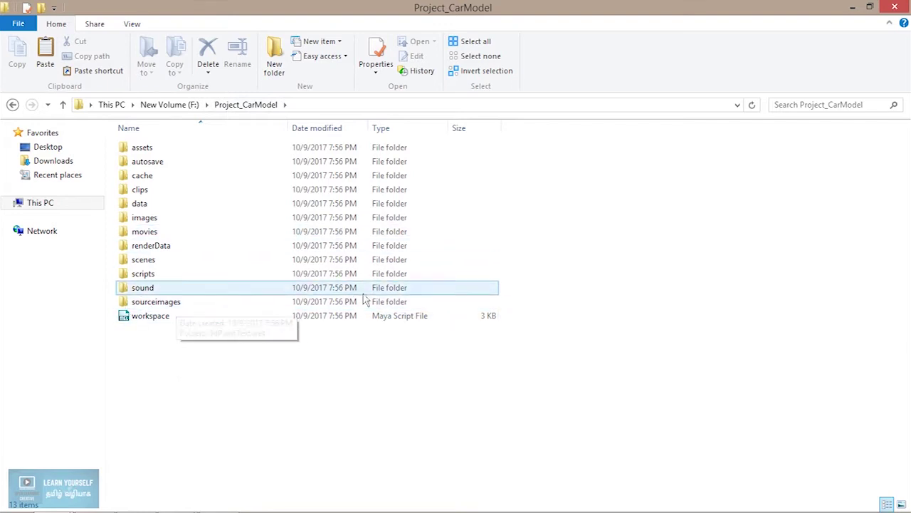
Step: Paste the two Volkswagen beetle GIFs into Project_CarModel's sourceimages folder
click(171, 319)
double_click(171, 305)
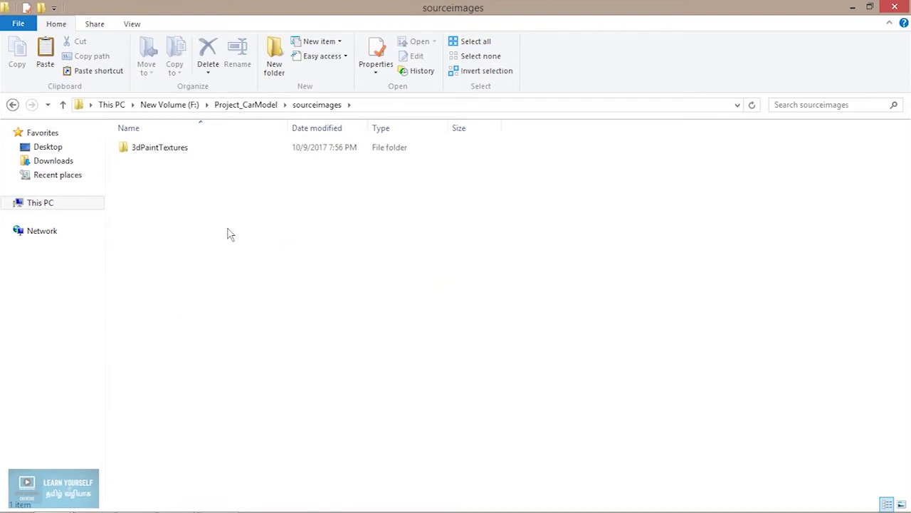
key(ctrl+v)
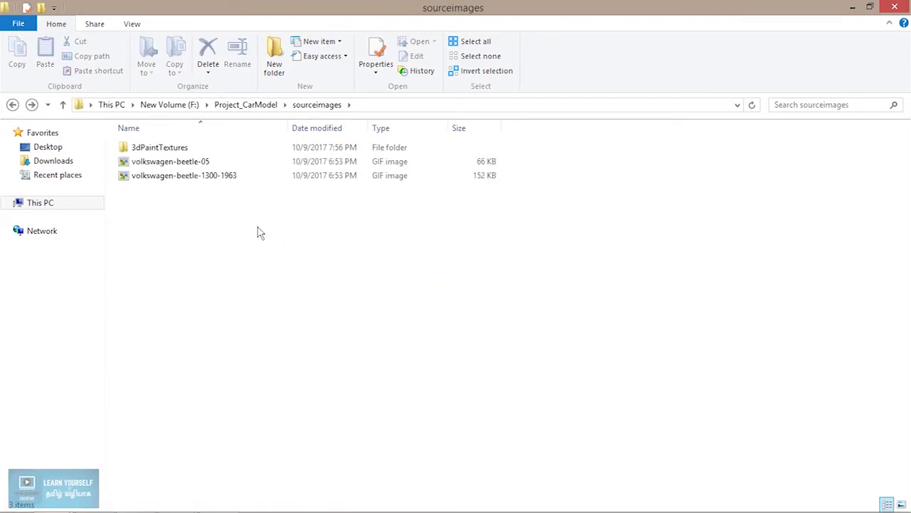
Step: Select volkswagen-beetle-1300-1963.gif so it opens in Photoshop
scroll(266, 314, up, 1)
scroll(266, 314, up, 1)
scroll(266, 314, up, 1)
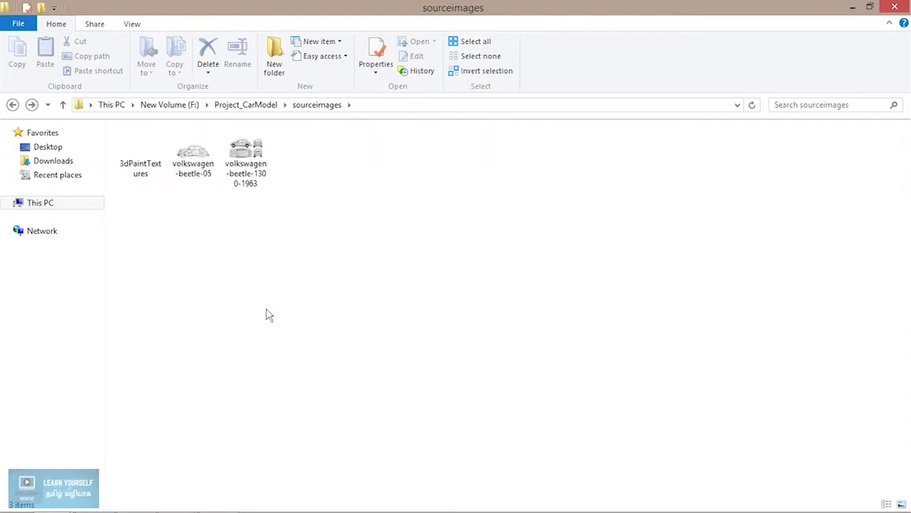
scroll(266, 314, up, 1)
click(294, 184)
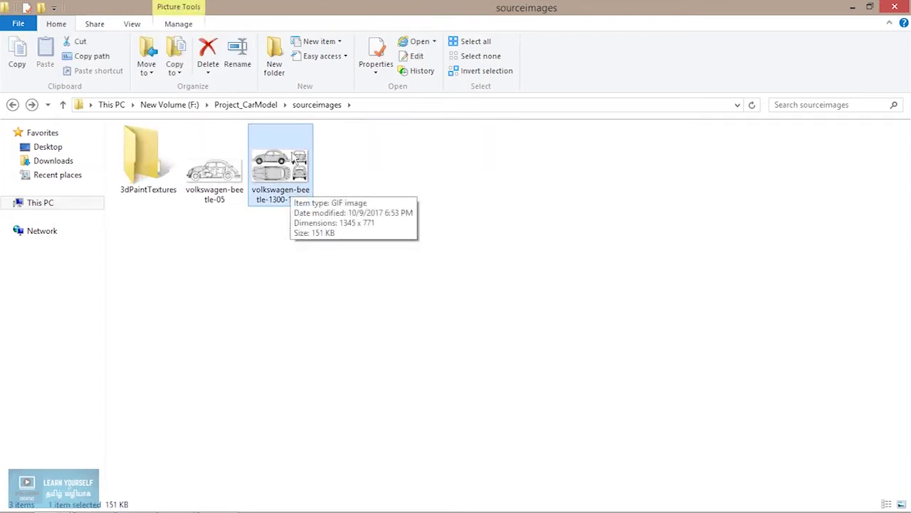
scroll(319, 269, up, 1)
scroll(319, 269, up, 1)
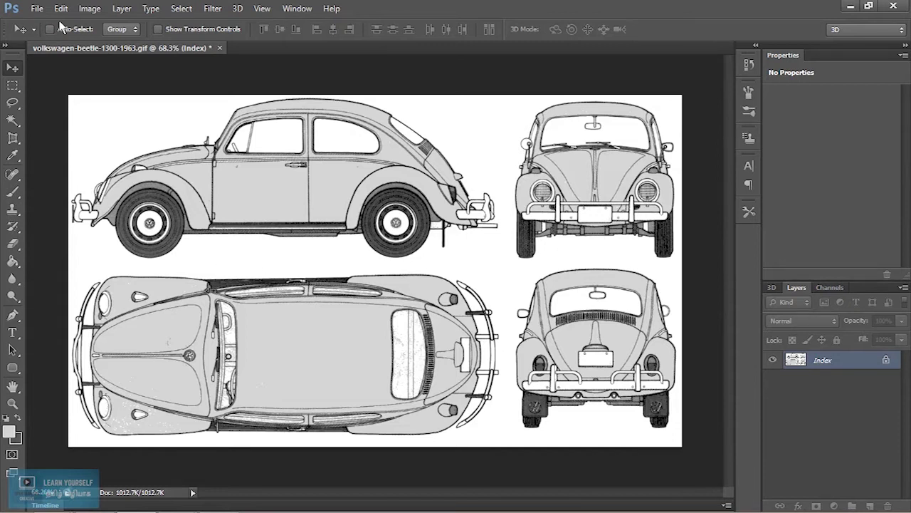
Step: Create a new blank document 1300 pixels wide and 700 pixels high
click(37, 9)
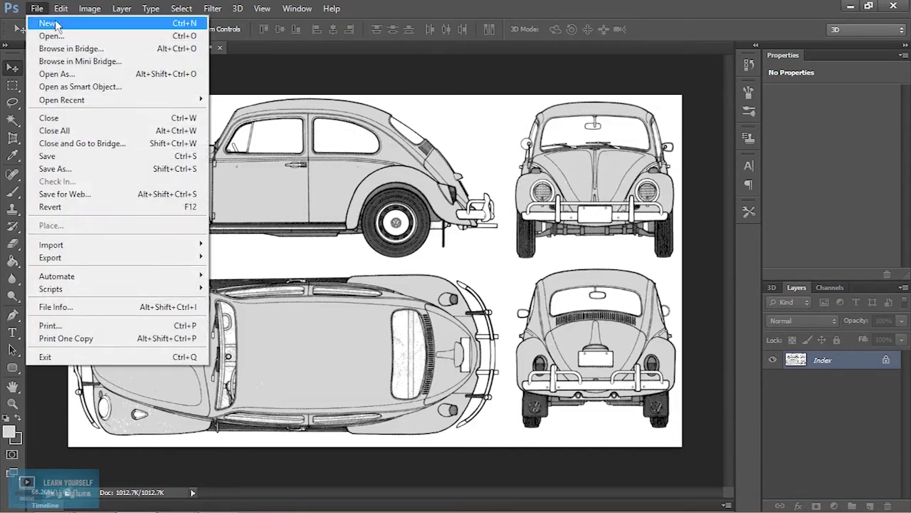
click(56, 25)
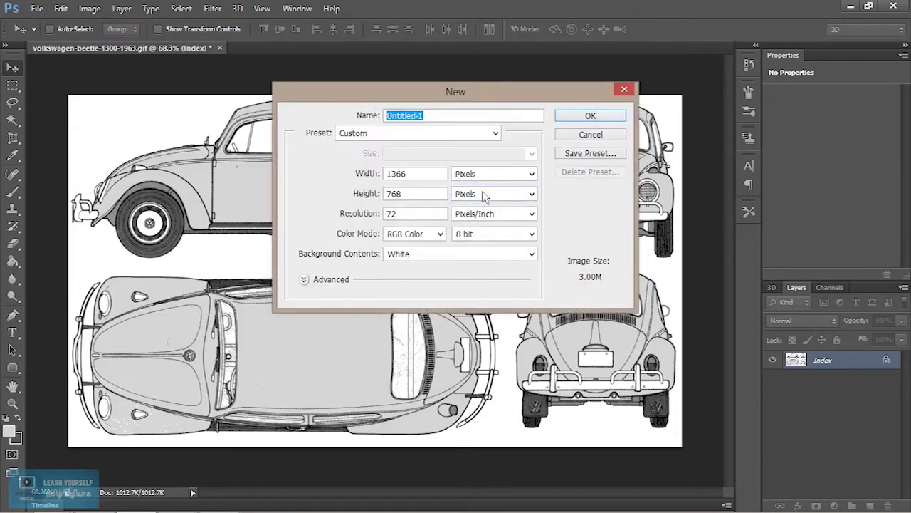
double_click(420, 174)
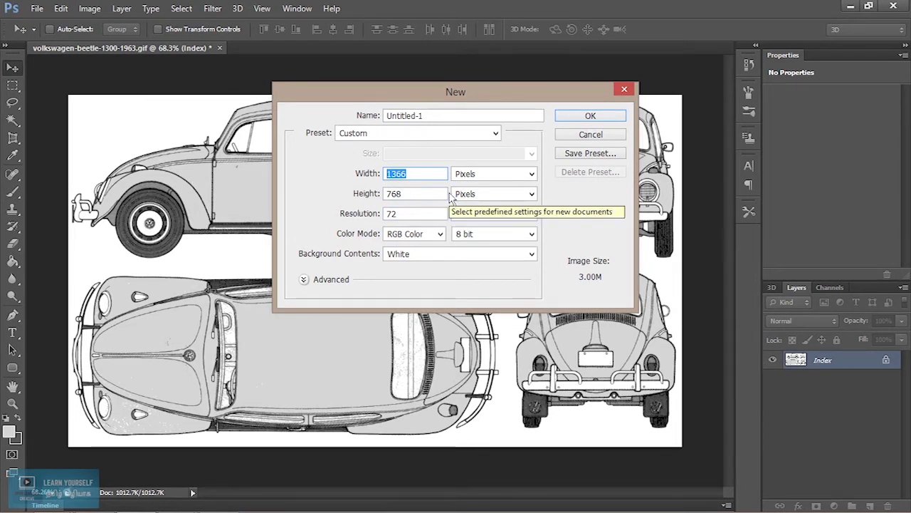
text(1300)
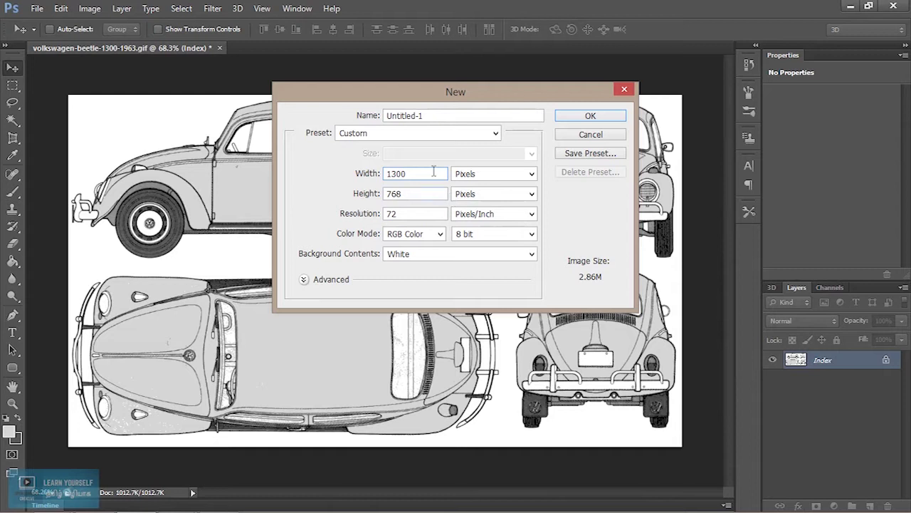
key(Tab)
text(700)
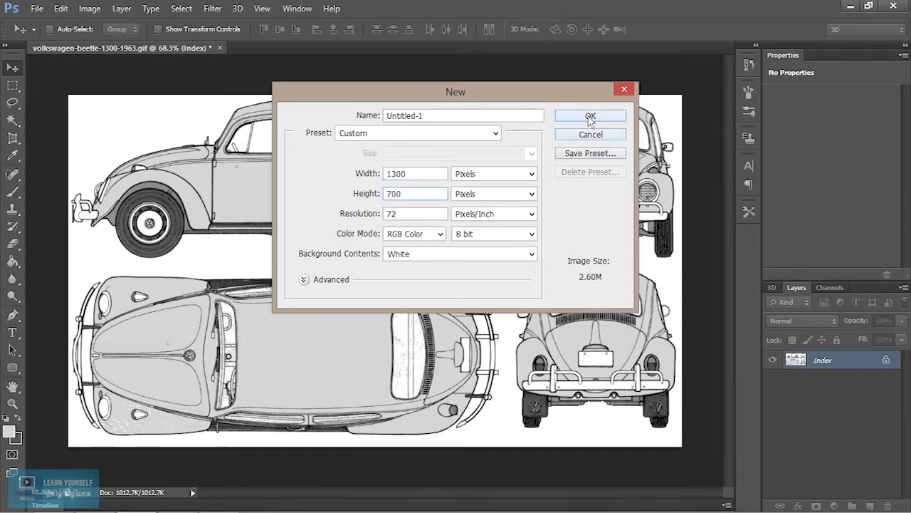
click(590, 116)
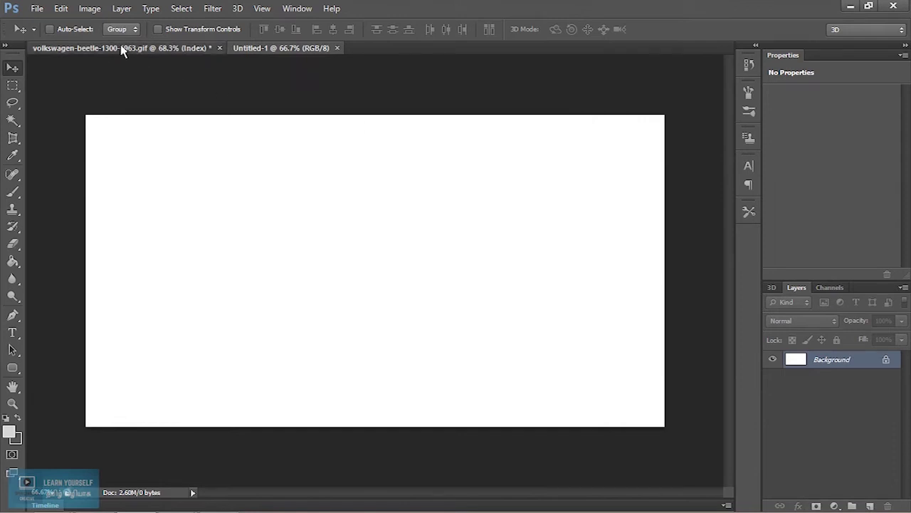
Step: Attempt to drag the beetle blueprint into the new Untitled-1 document
click(122, 48)
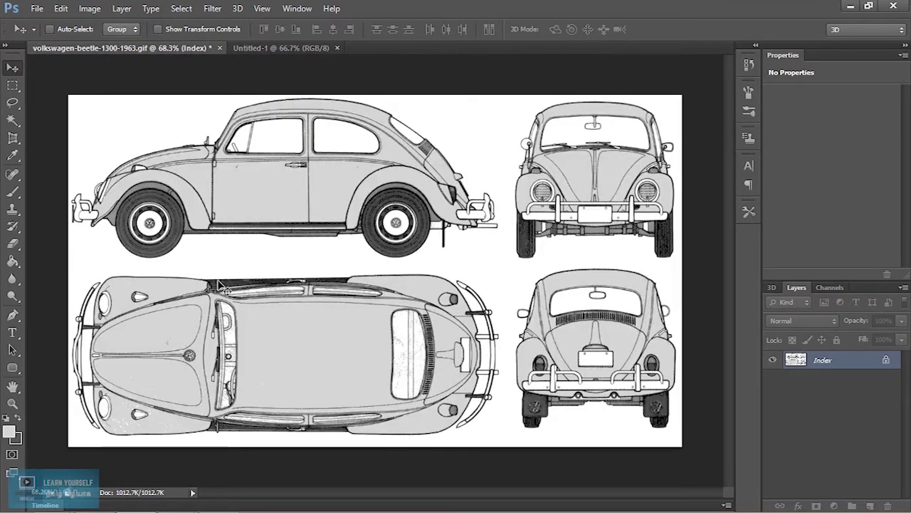
mouse_move(254, 258)
mouse_down()
mouse_move(339, 286)
mouse_move(347, 304)
mouse_up()
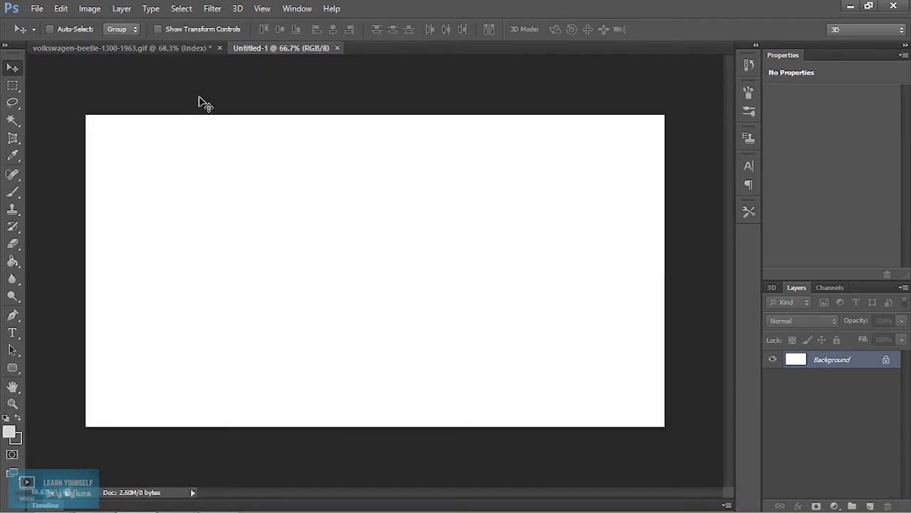
click(161, 49)
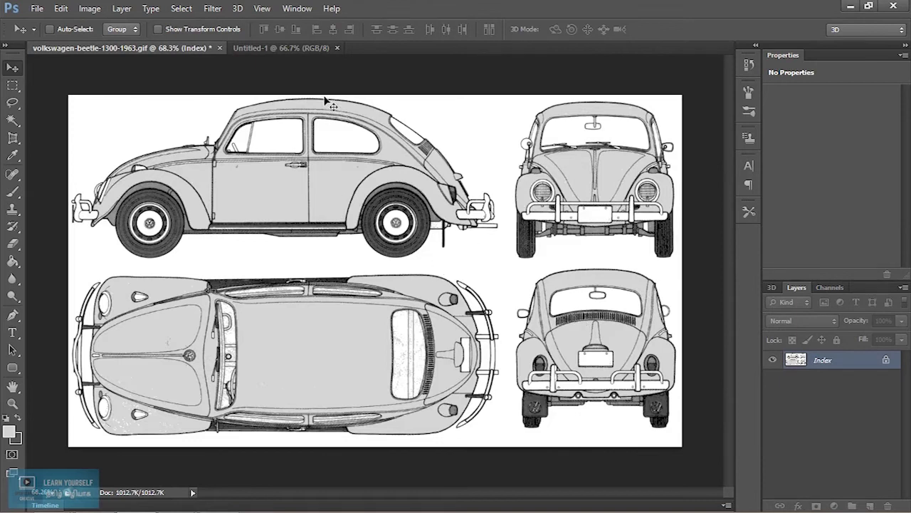
Step: Unlock Untitled-1's Background as an editable layer named Layer 0
click(295, 48)
double_click(810, 361)
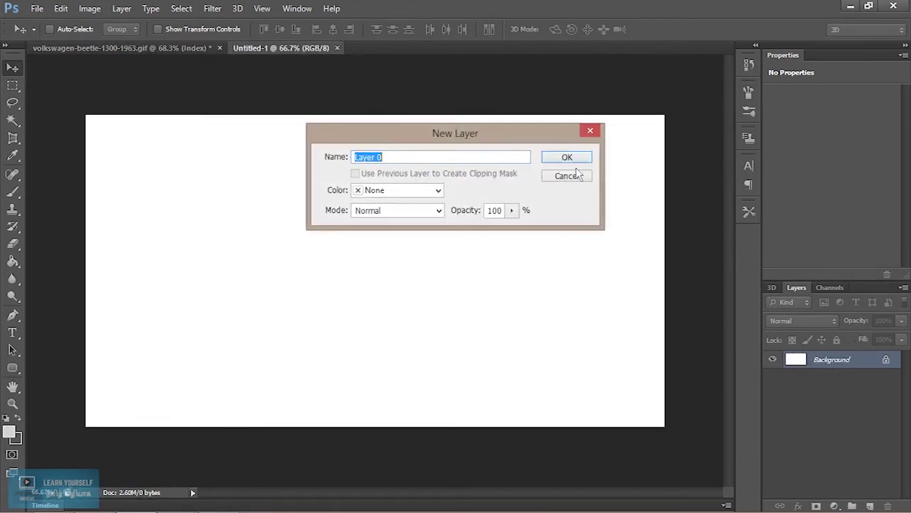
click(559, 160)
Step: Retry dragging the blueprint into Untitled-1, undoing an accidental shift of Layer 0
click(126, 49)
mouse_move(265, 205)
mouse_down()
mouse_move(290, 48)
mouse_move(305, 142)
mouse_move(374, 319)
mouse_move(366, 217)
mouse_move(313, 69)
mouse_move(203, 76)
mouse_move(148, 54)
mouse_up()
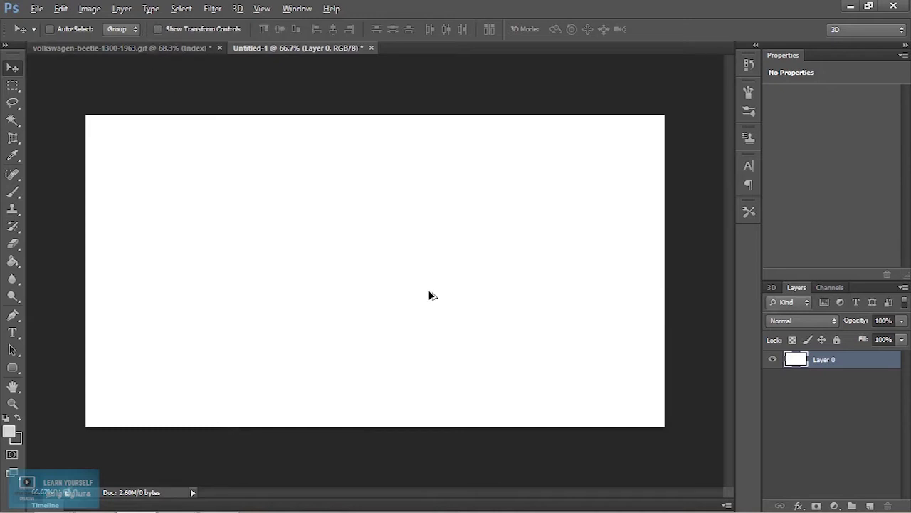
scroll(429, 289, down, 3)
scroll(435, 304, up, 2)
mouse_move(419, 213)
mouse_down()
mouse_move(325, 375)
mouse_move(505, 230)
mouse_move(439, 195)
mouse_up()
key(ctrl+z)
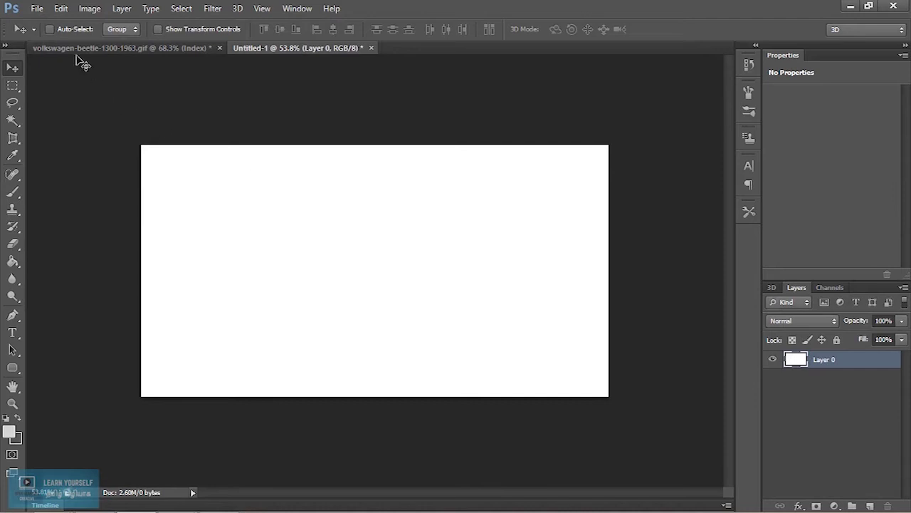
click(88, 49)
drag(322, 267, 362, 214)
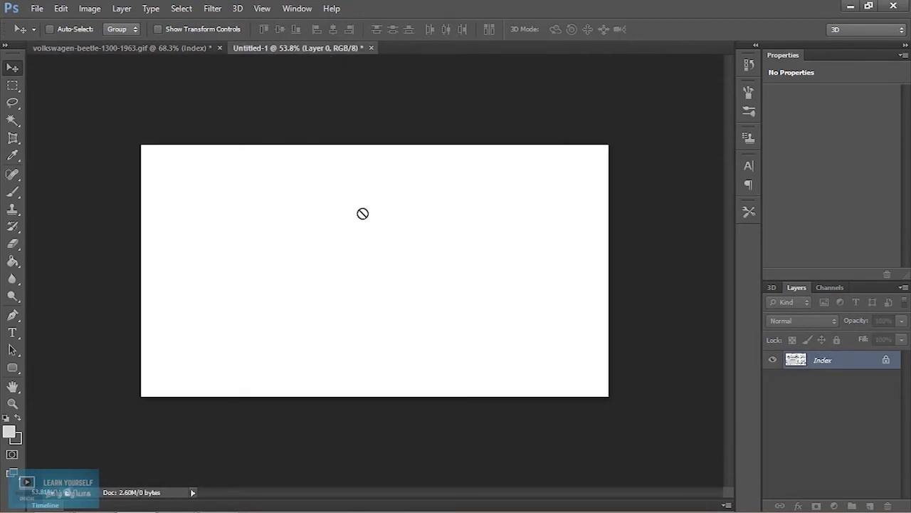
click(107, 47)
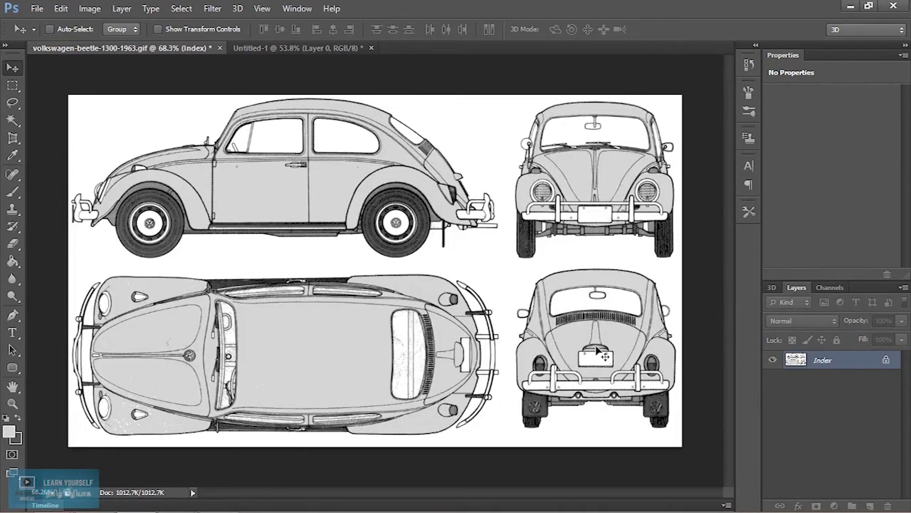
Step: Drop the fitted beetle blueprint into Untitled-1 as Layer 1
scroll(548, 394, down, 1)
key(ctrl+0)
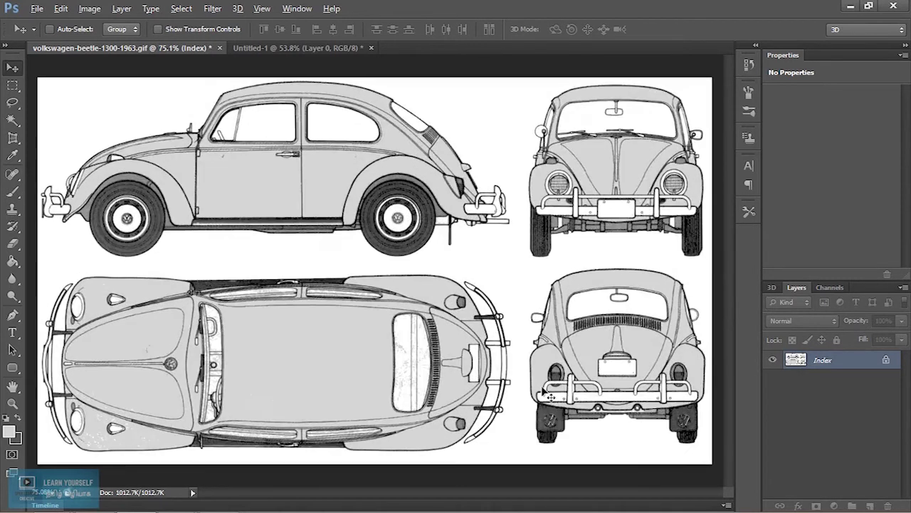
drag(293, 224, 299, 54)
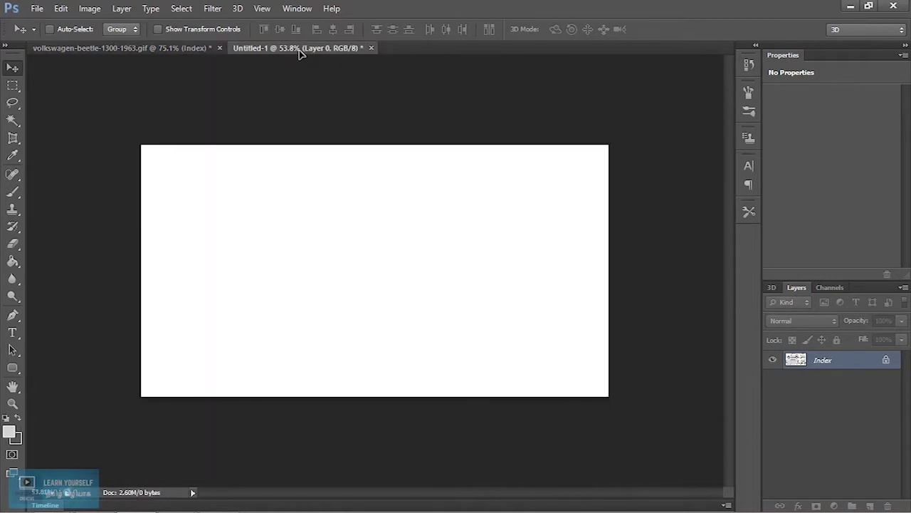
mouse_move(299, 54)
mouse_down()
mouse_move(407, 326)
mouse_move(392, 343)
mouse_up()
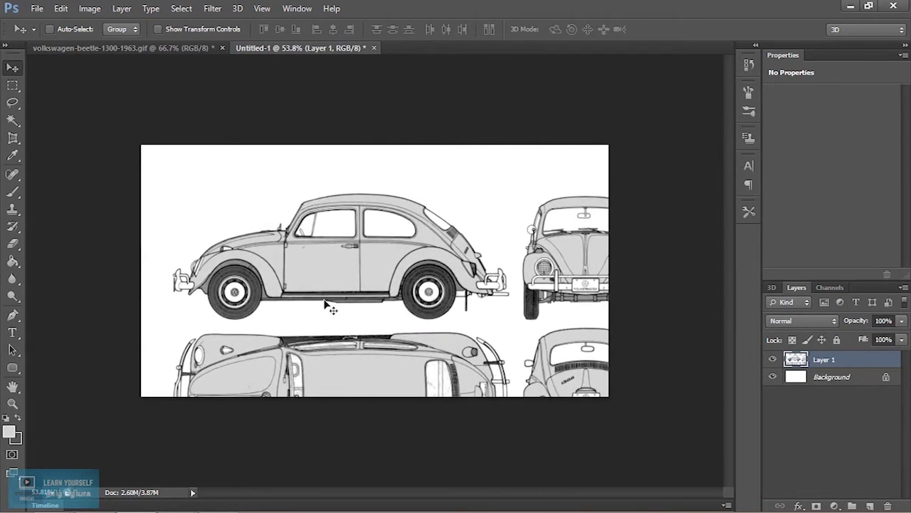
Step: Scale Layer 1 to about 136% across the canvas, then ready a smaller Eraser brush
scroll(363, 331, up, 2)
key(alt)
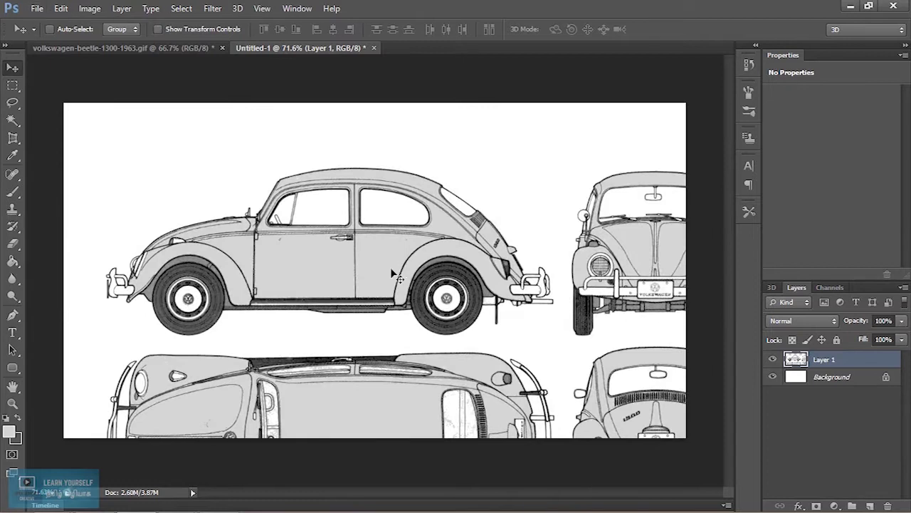
key(ctrl+t)
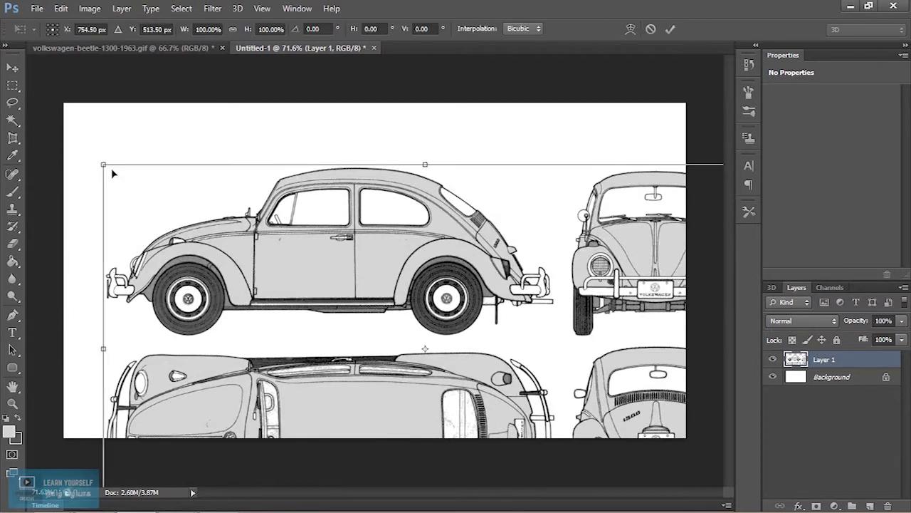
drag(104, 165, 51, 131)
drag(279, 239, 539, 305)
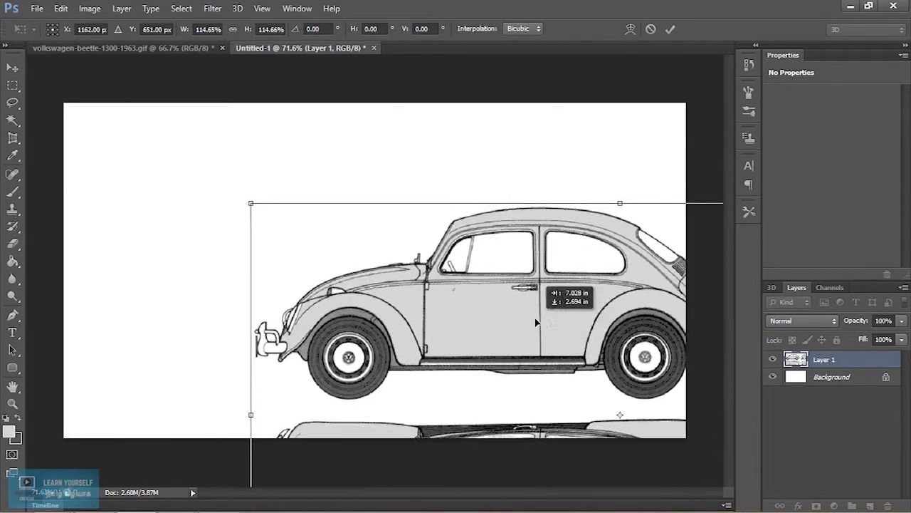
drag(250, 204, 57, 94)
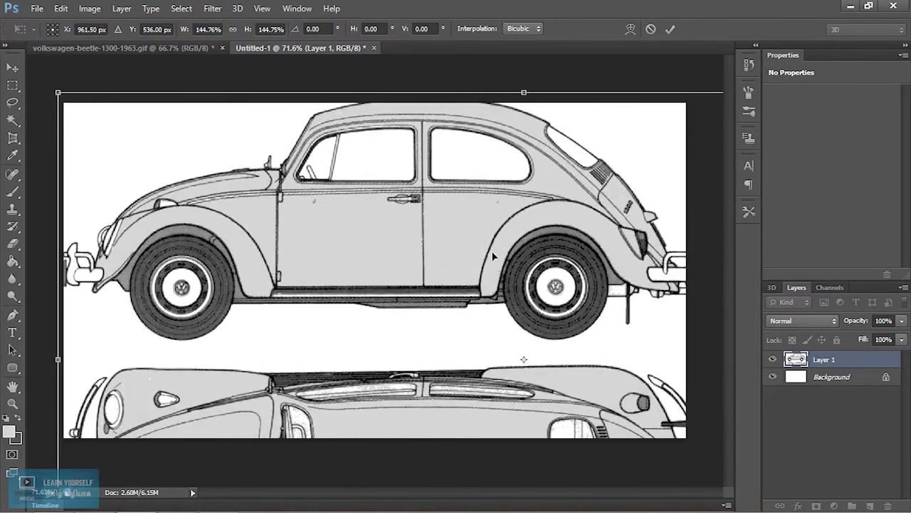
drag(507, 223, 498, 278)
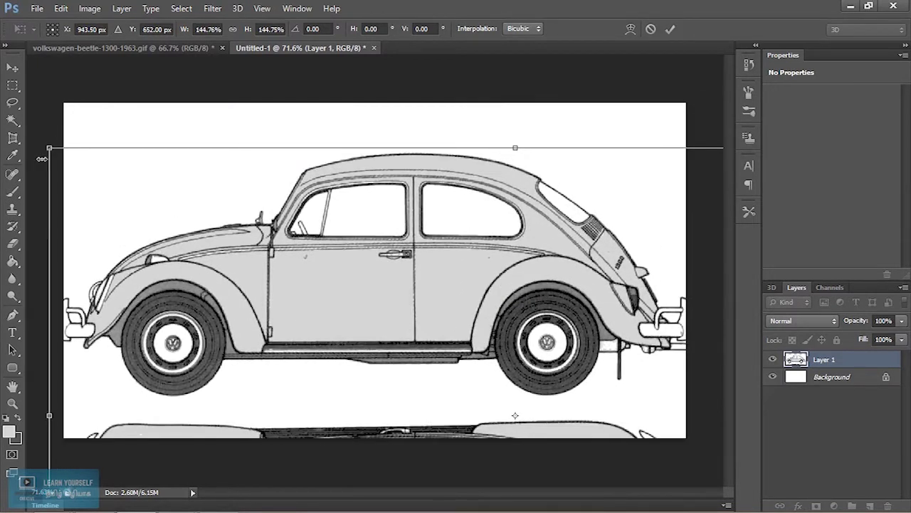
drag(50, 149, 77, 163)
mouse_move(385, 292)
mouse_down()
mouse_move(375, 286)
mouse_move(408, 310)
mouse_up()
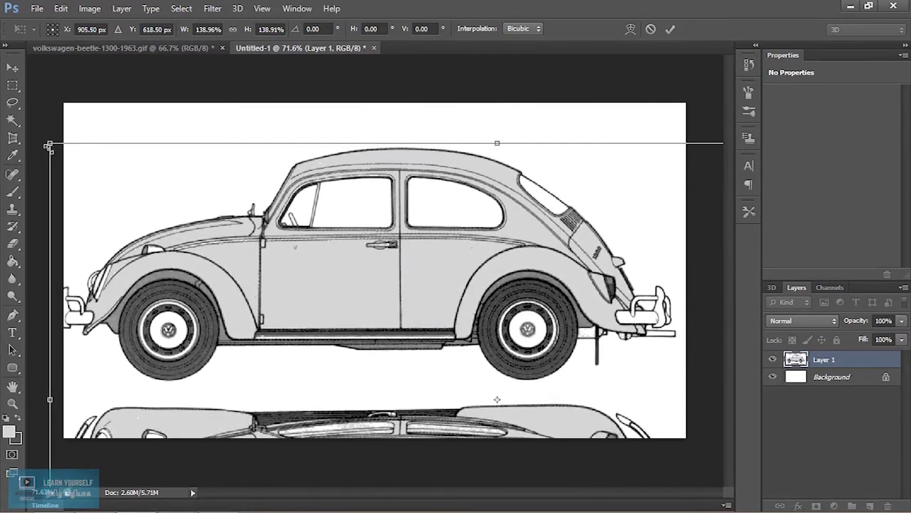
drag(47, 149, 65, 153)
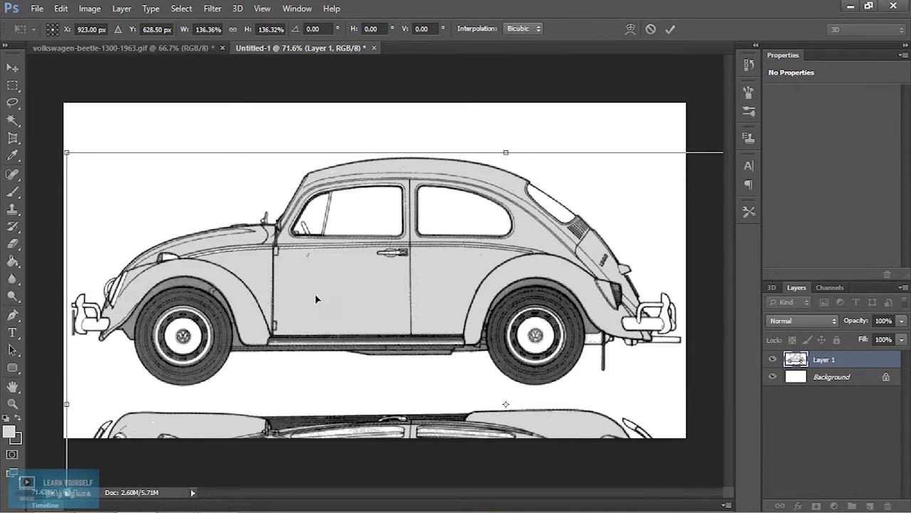
key(Return)
key(e)
key(bracketleft)
key(bracketleft)
key(bracketleft)
key(bracketleft)
key(bracketleft)
key(bracketleft)
Step: Raise the eraser opacity to 100% and test-erase the lower top view
drag(139, 437, 223, 437)
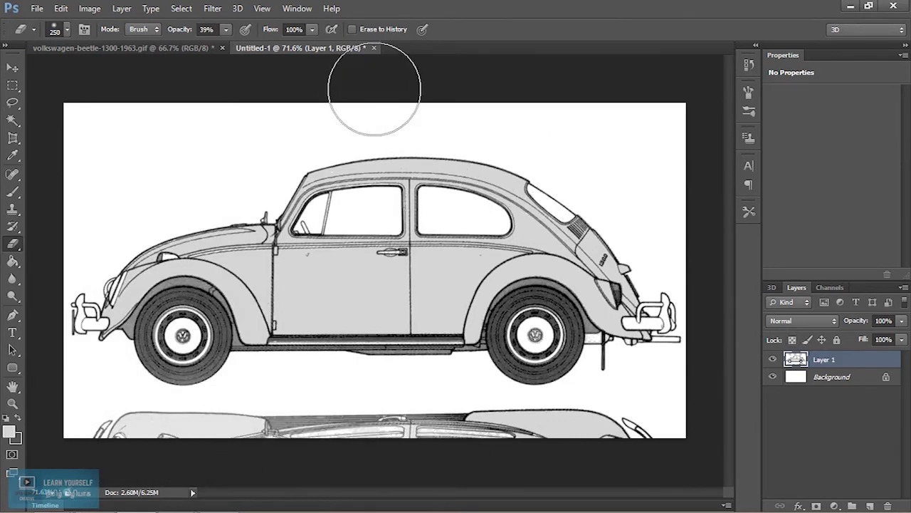
click(225, 32)
drag(226, 44, 344, 48)
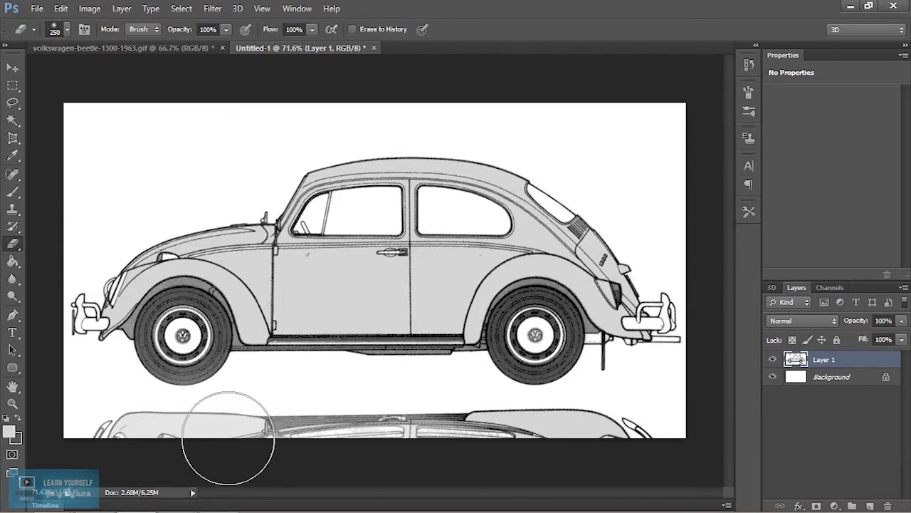
mouse_move(122, 412)
mouse_down()
mouse_move(287, 434)
mouse_move(586, 434)
mouse_up()
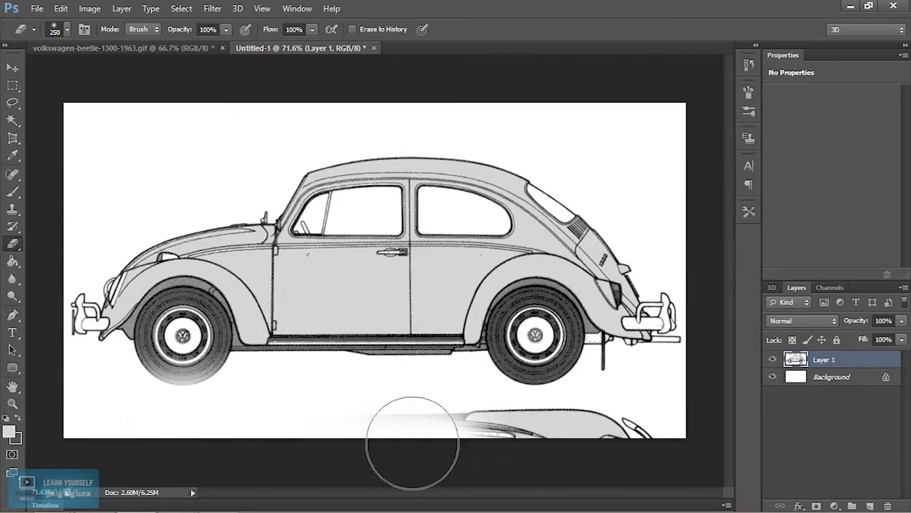
key(ctrl+z)
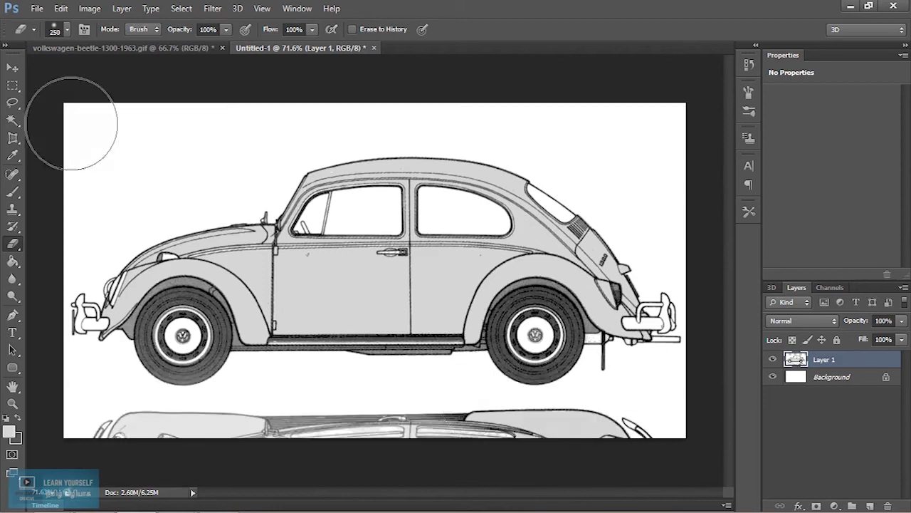
Step: Erase the entire lower top view with a hard round brush tip
click(67, 29)
click(135, 133)
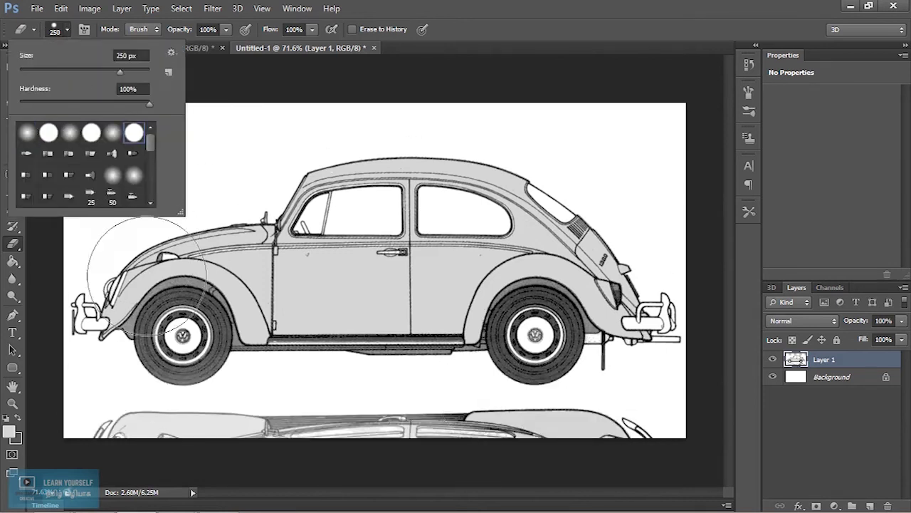
click(112, 441)
drag(112, 441, 687, 450)
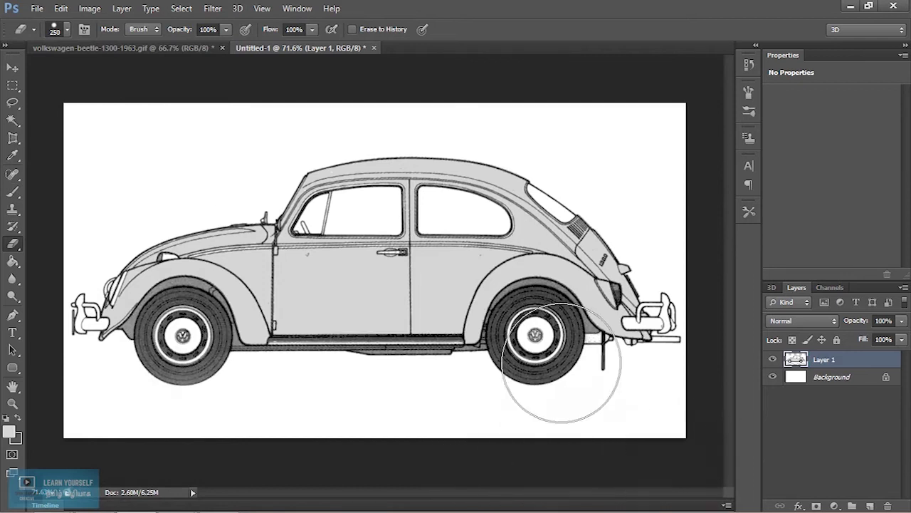
click(10, 69)
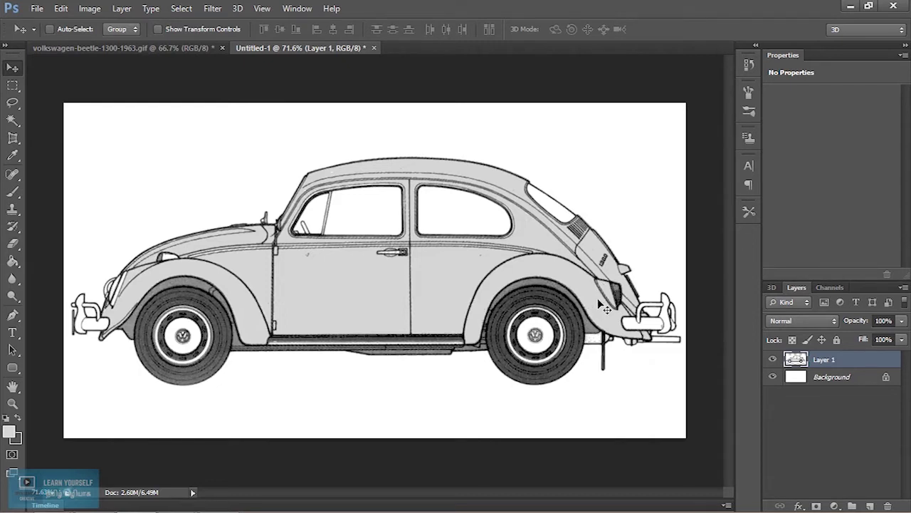
Step: Restore the full unerased blueprint, including the top view, in Untitled-1
click(128, 47)
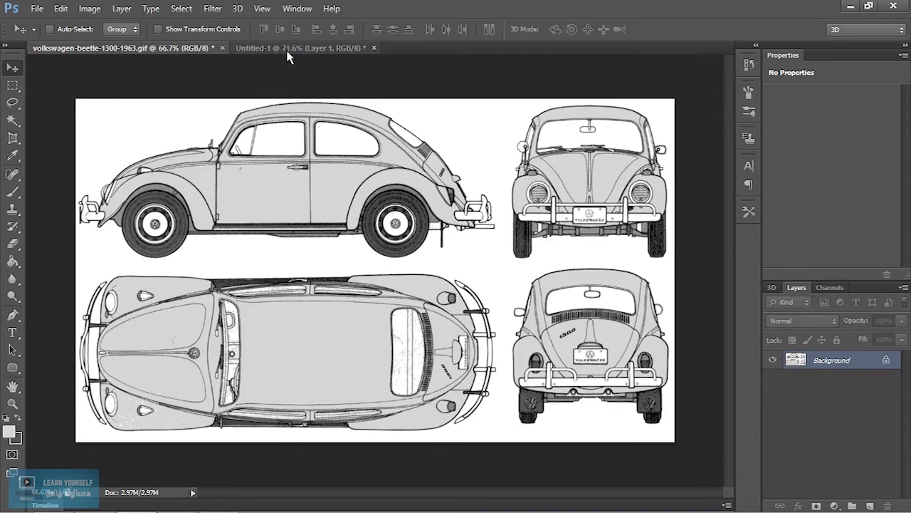
click(288, 51)
drag(299, 114, 308, 157)
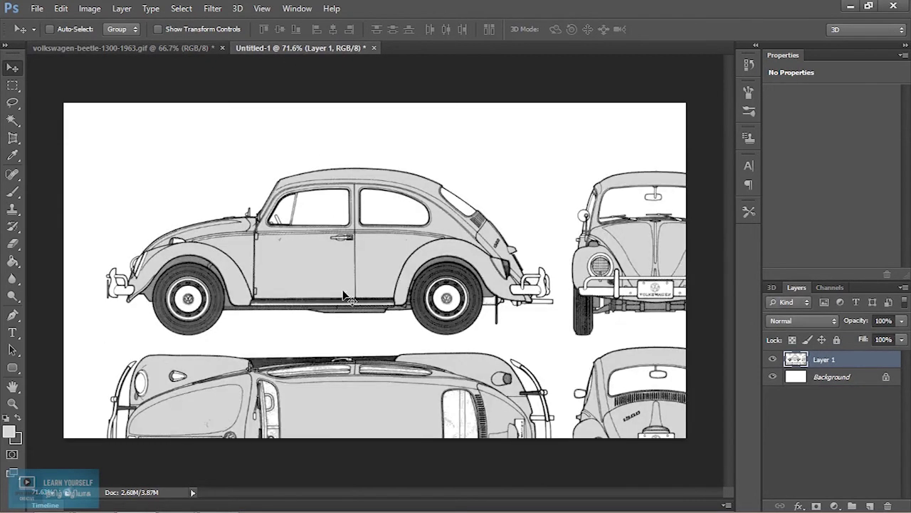
Step: Rescale the blueprint to about 131%, duplicate it as Layer 1 copy, and hide Layer 1
key(ctrl+t)
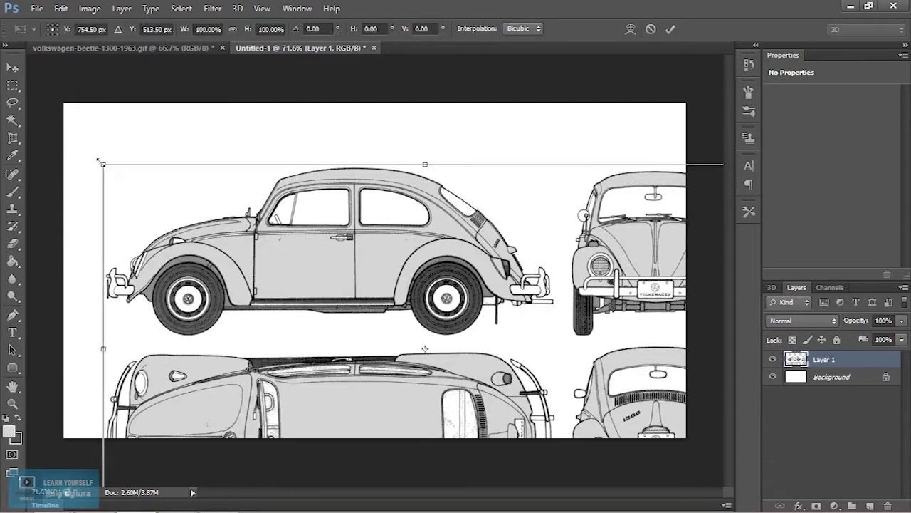
drag(97, 159, 32, 86)
drag(341, 207, 422, 291)
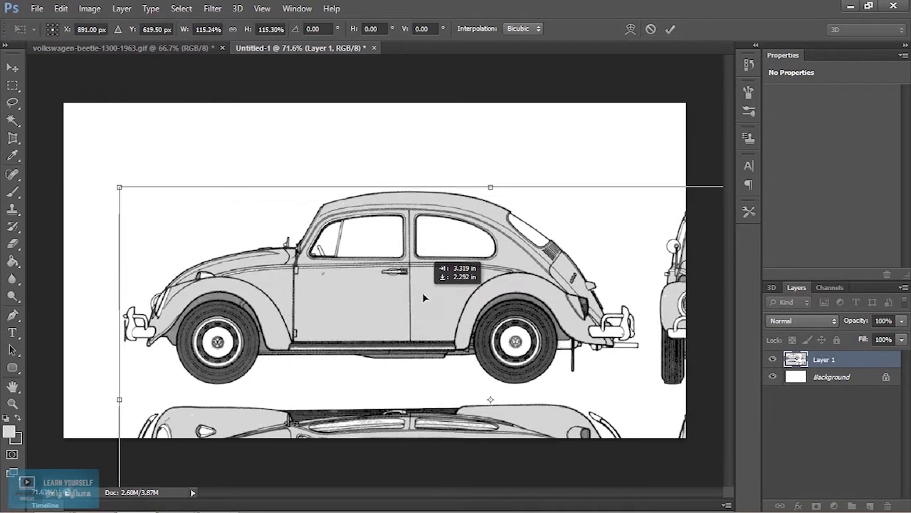
drag(119, 187, 71, 158)
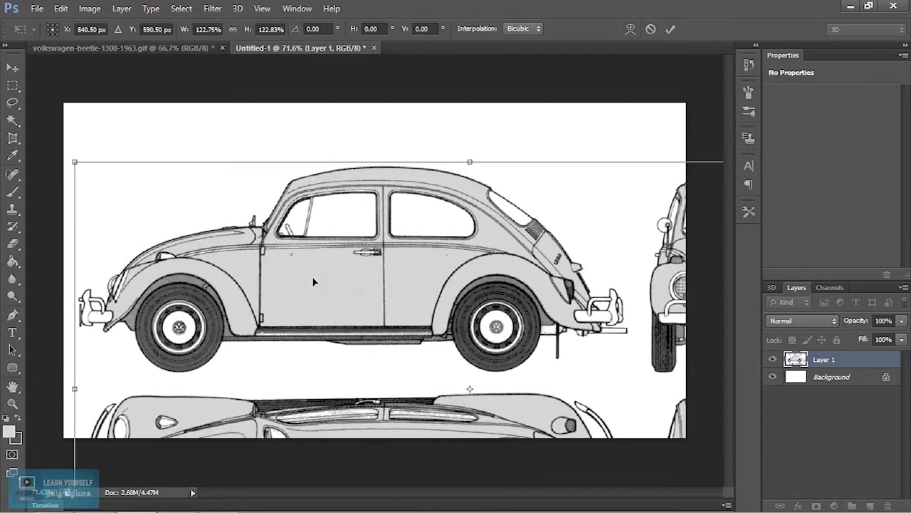
drag(93, 175, 42, 143)
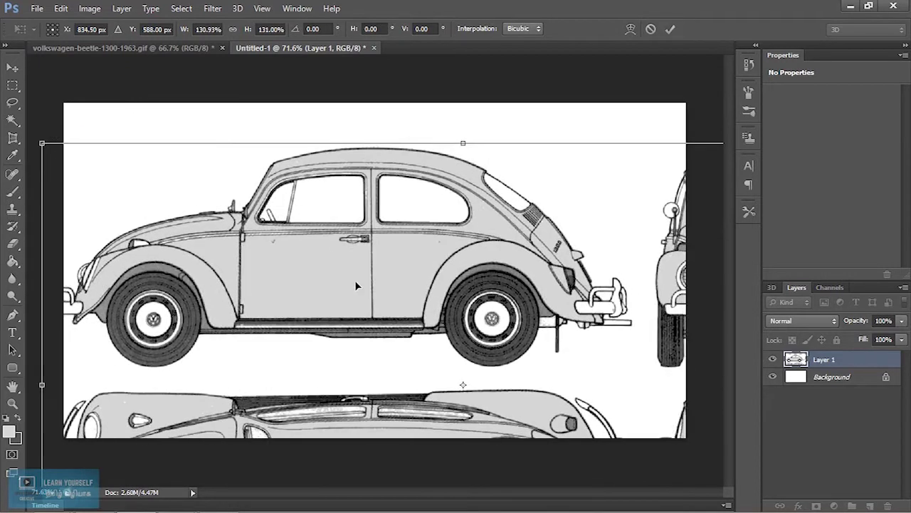
drag(354, 286, 394, 289)
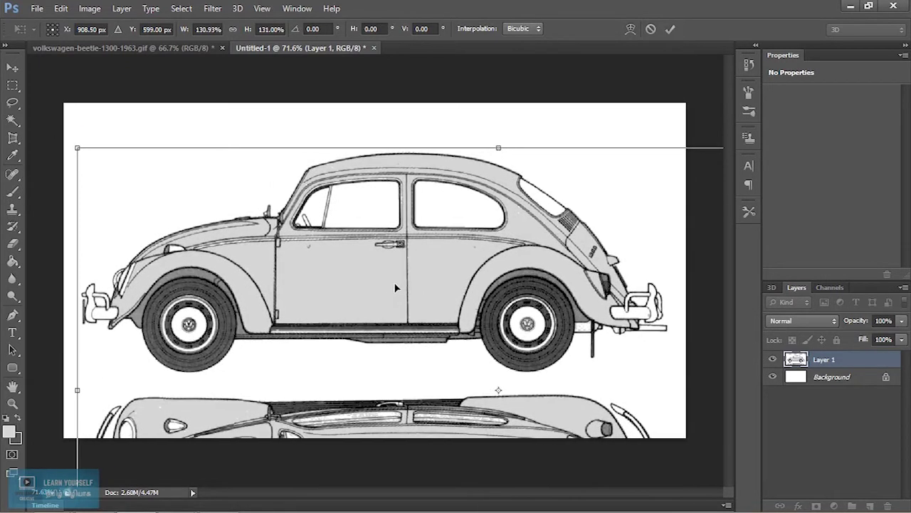
key(Return)
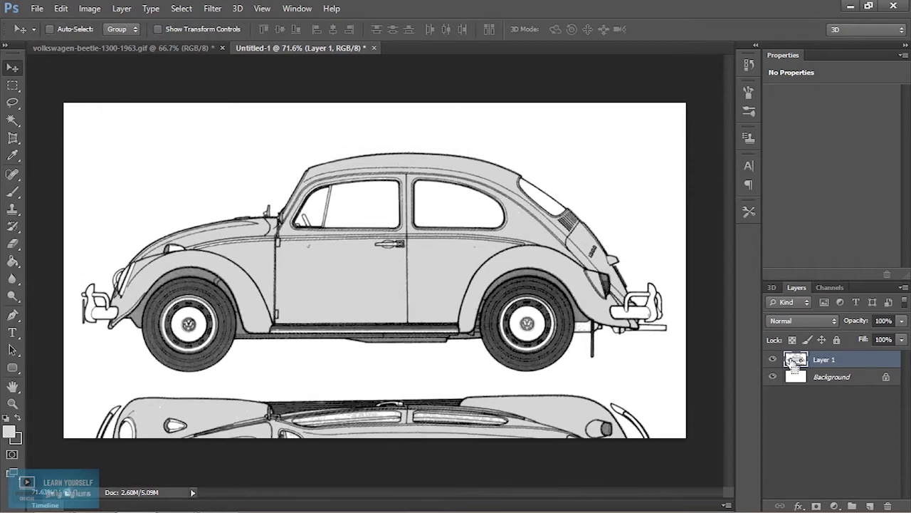
key(ctrl+j)
click(772, 377)
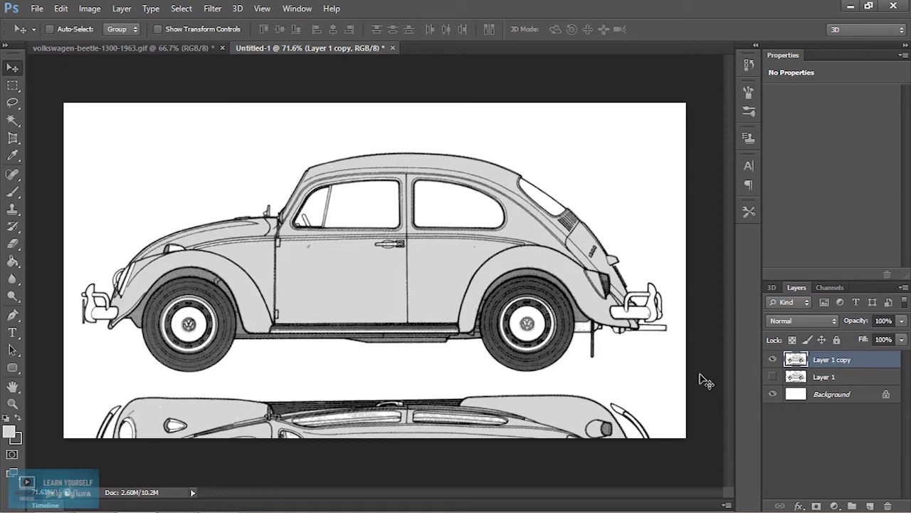
Step: Erase the top view from Layer 1 copy, leaving only the side view
key(e)
mouse_move(610, 431)
mouse_down()
mouse_move(540, 442)
mouse_move(51, 386)
mouse_up()
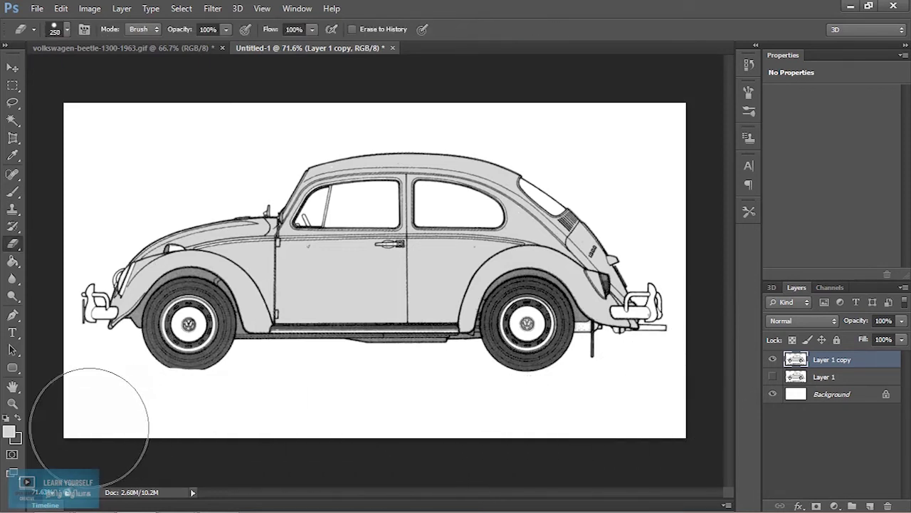
click(825, 376)
click(773, 359)
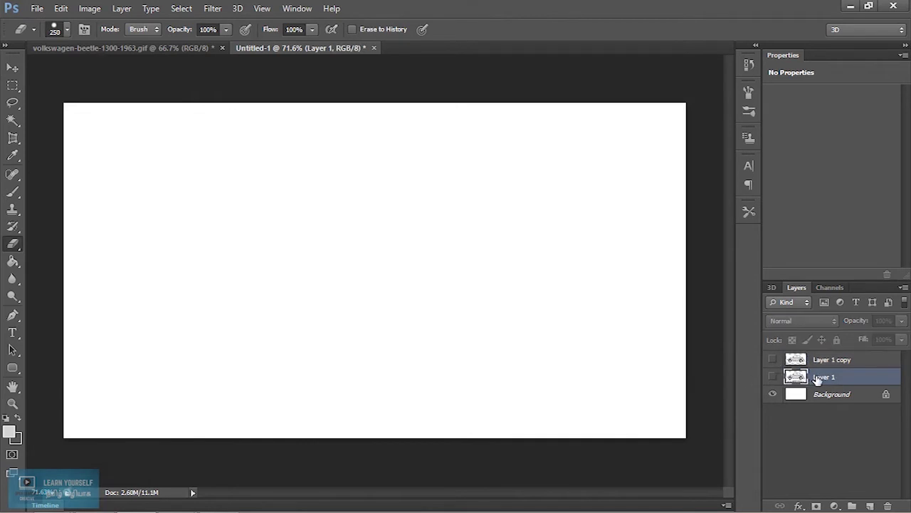
Step: Duplicate Layer 1 as Layer 1 copy 2, move it up to centre the top view, and erase stray wheels
key(ctrl+j)
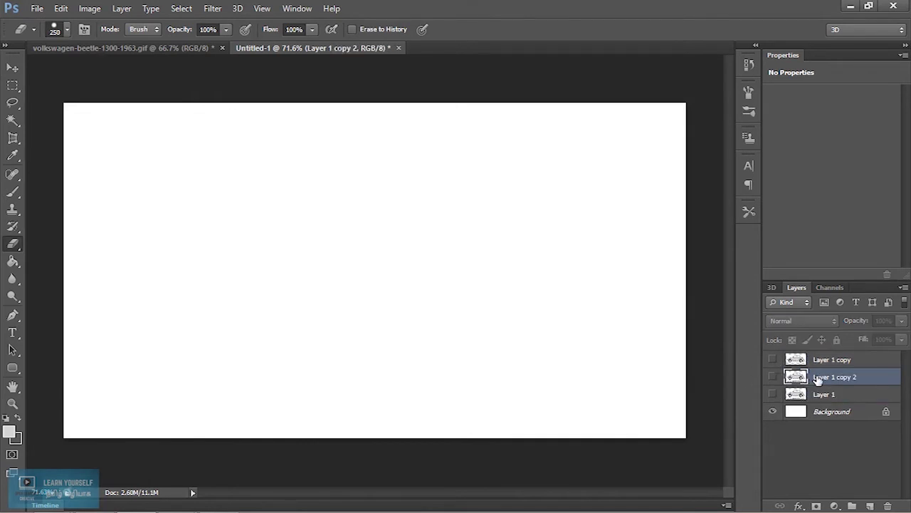
click(13, 68)
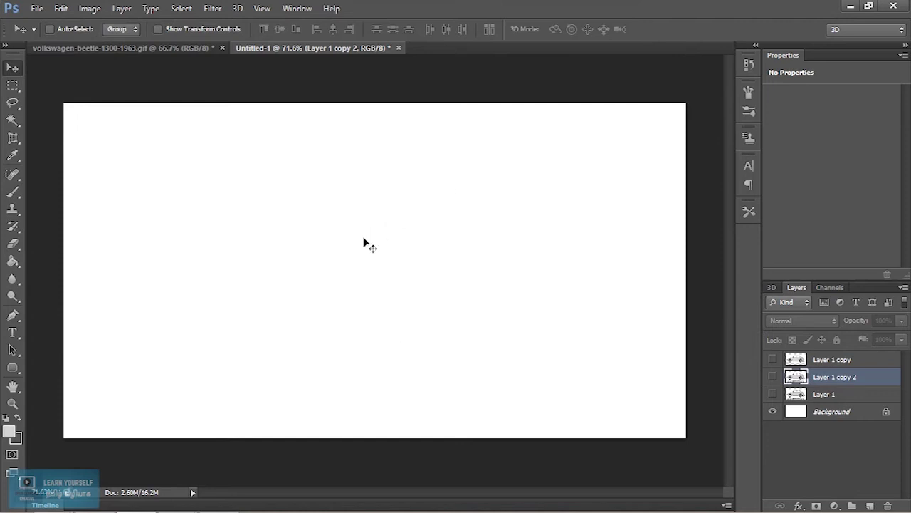
click(773, 376)
mouse_move(467, 334)
mouse_down()
mouse_move(469, 297)
mouse_move(493, 268)
mouse_up()
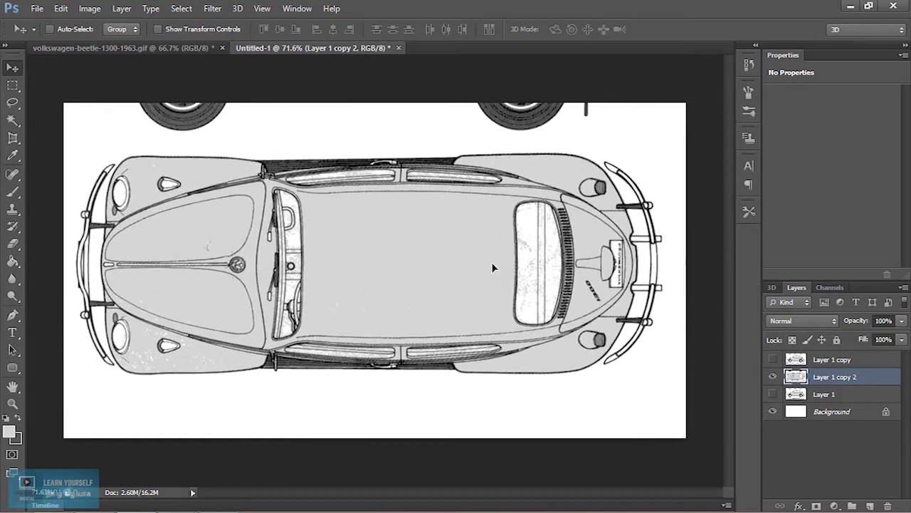
key(e)
mouse_move(153, 99)
mouse_down()
mouse_move(183, 71)
mouse_move(434, 62)
mouse_move(606, 77)
mouse_up()
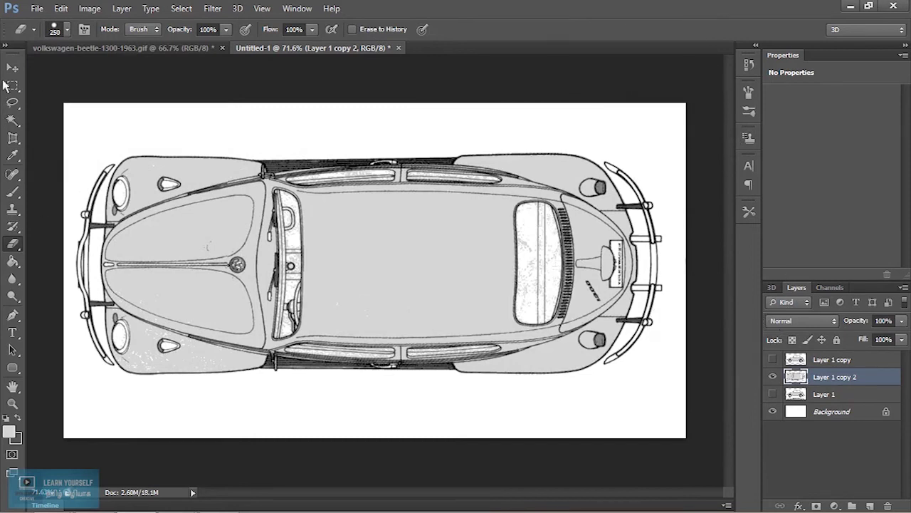
click(12, 67)
click(773, 360)
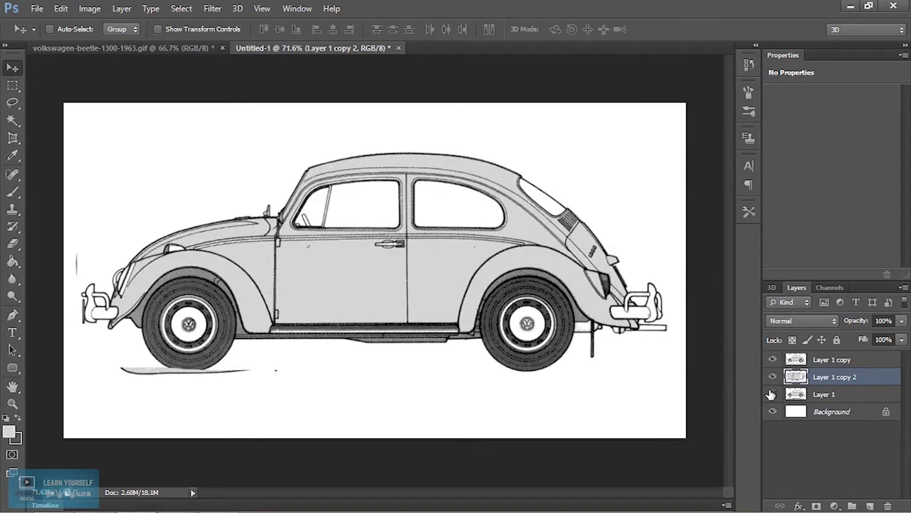
Step: Toggle layer visibility to inspect each copy, leaving both blueprint copies shown, then open View > Show
click(772, 394)
click(772, 359)
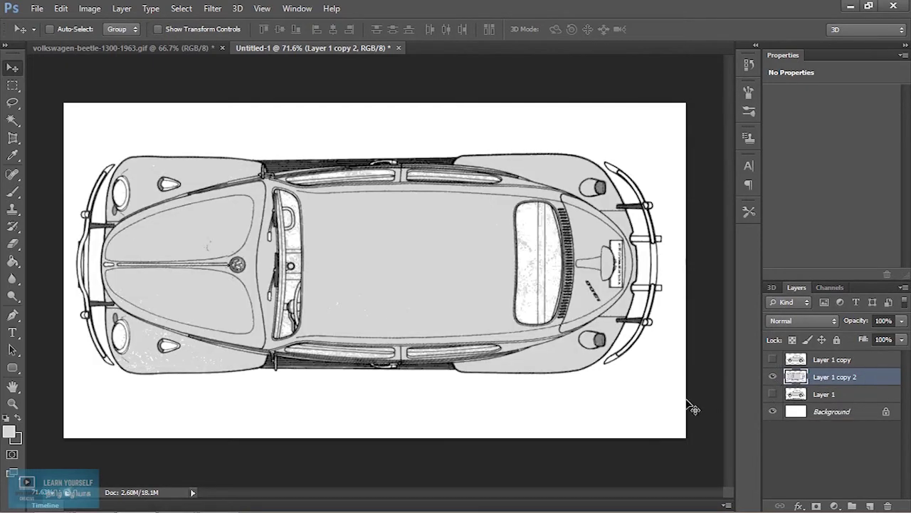
click(773, 379)
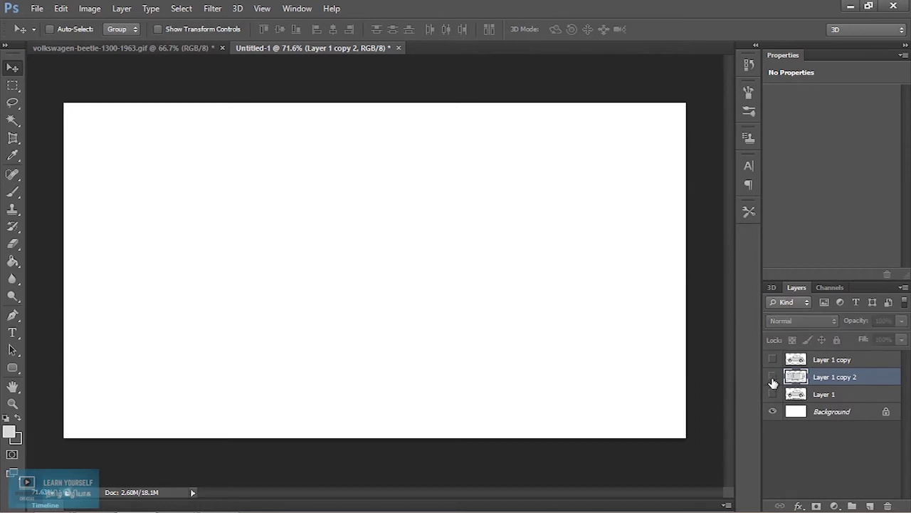
click(773, 378)
click(774, 360)
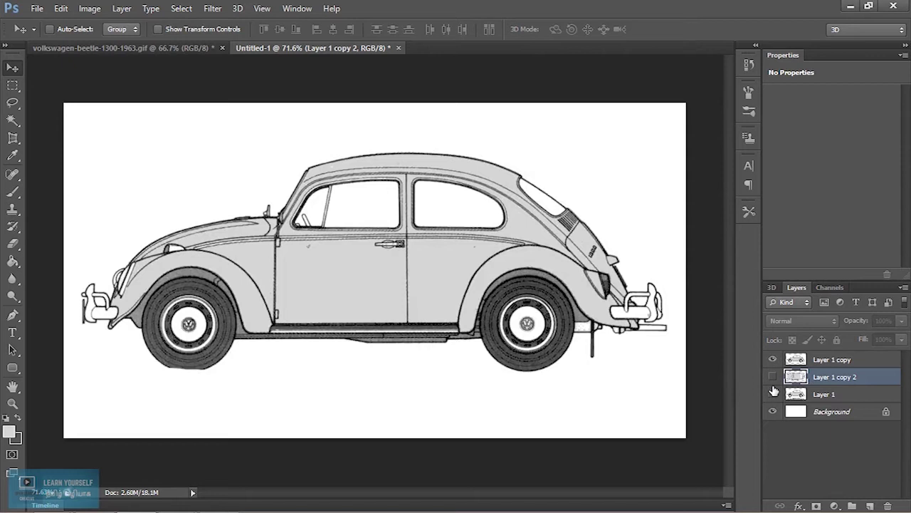
click(773, 377)
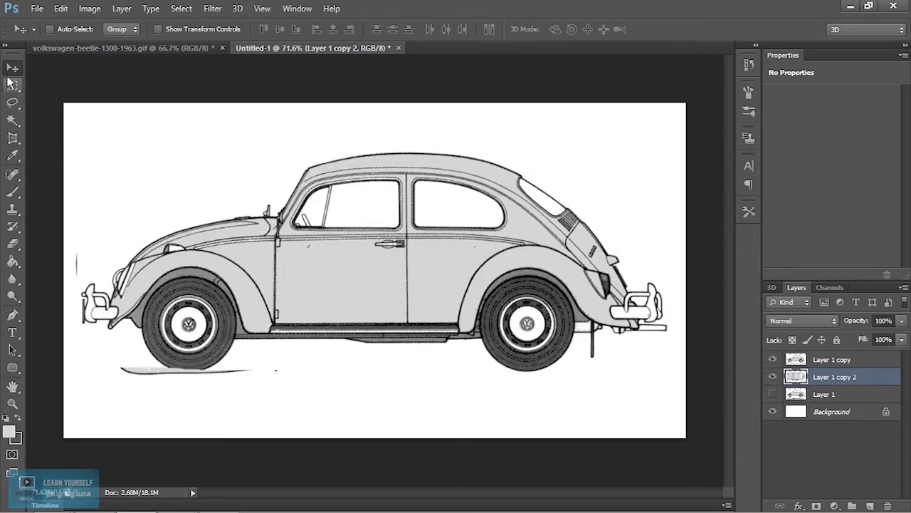
click(263, 10)
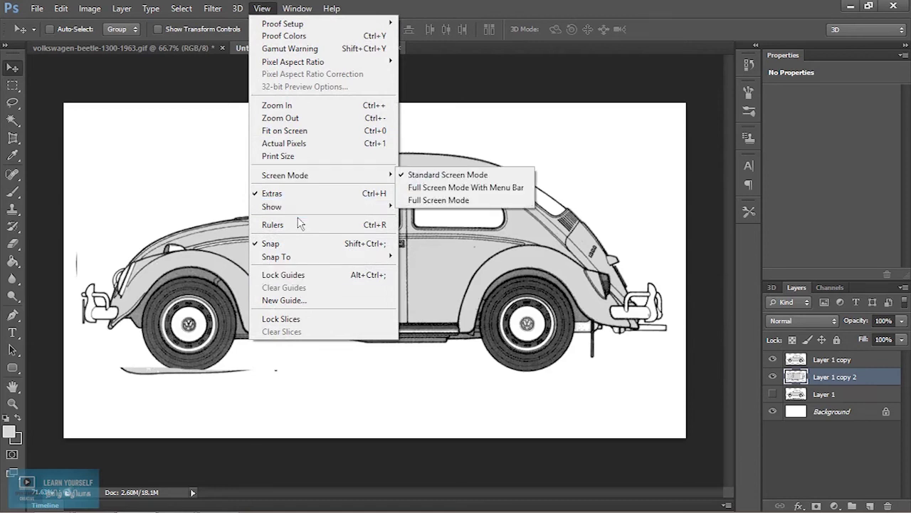
mouse_move(272, 206)
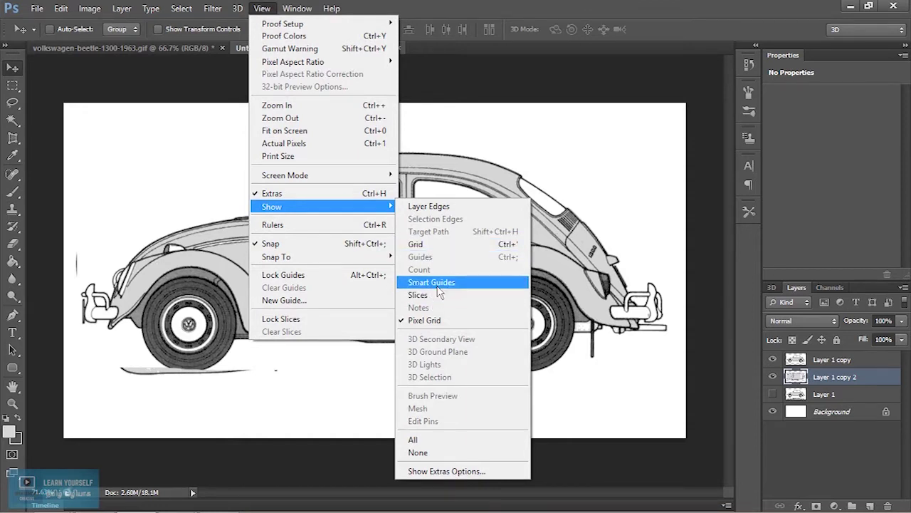
Step: Enable smart guides and rulers, add a horizontal guide under the wheels, and set Layer 1 copy 2 fill to 28%
click(437, 286)
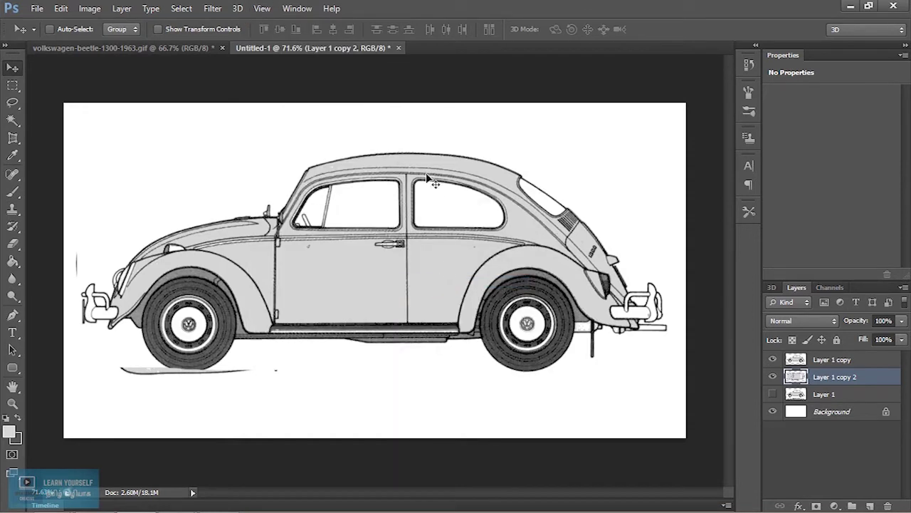
click(262, 8)
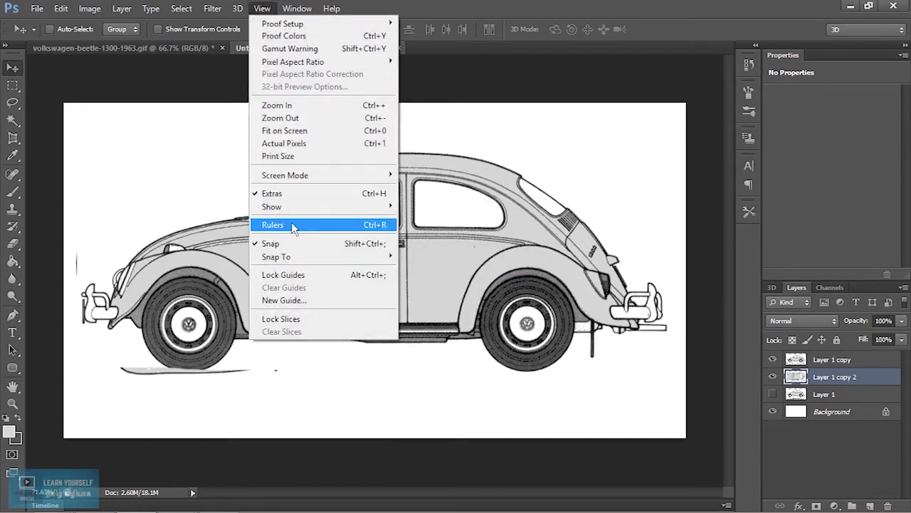
click(294, 226)
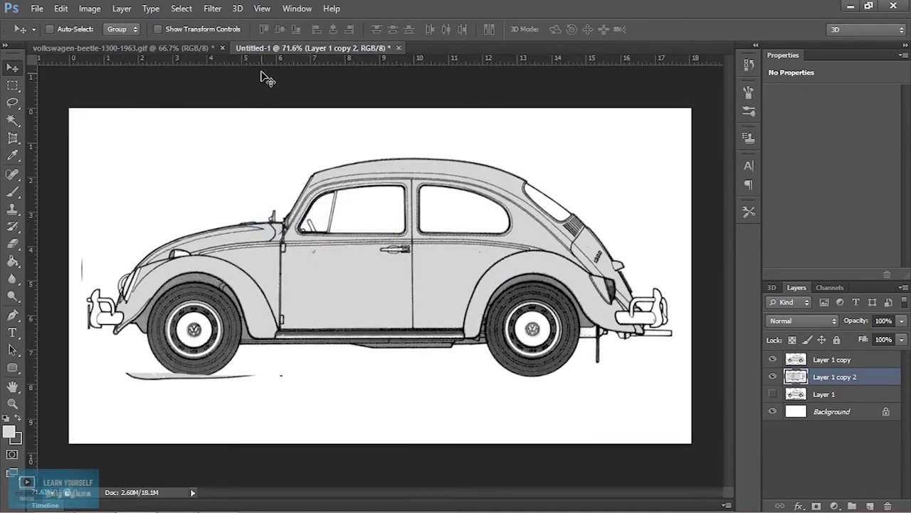
drag(265, 64, 267, 376)
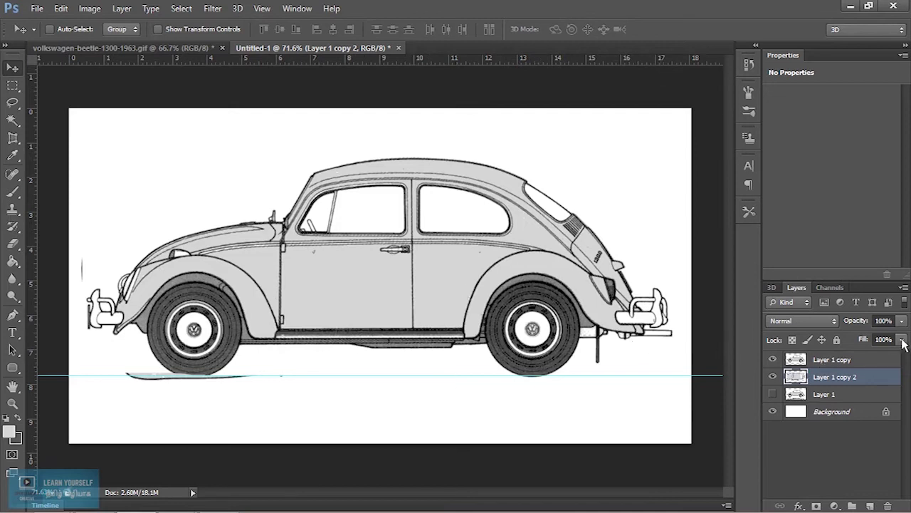
click(902, 339)
drag(903, 356, 855, 356)
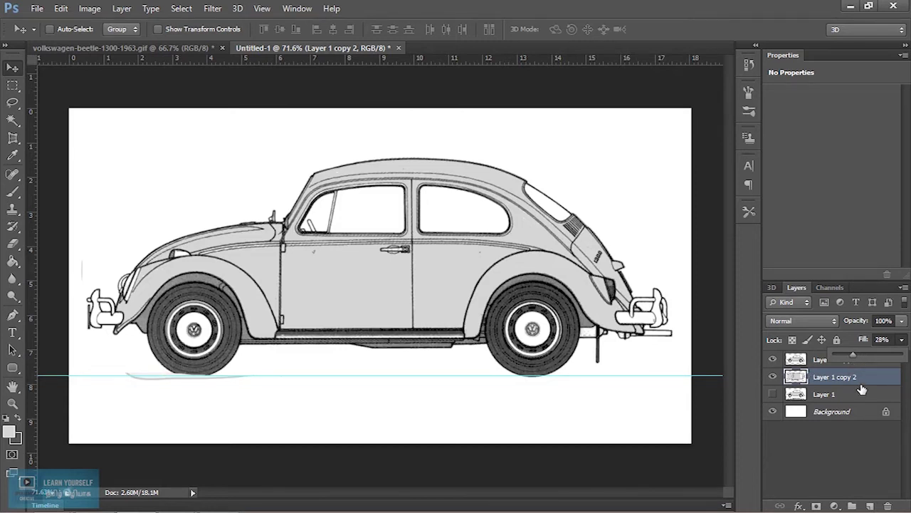
Step: Fade the side-view layer, Layer 1 copy, to 37% opacity
click(813, 363)
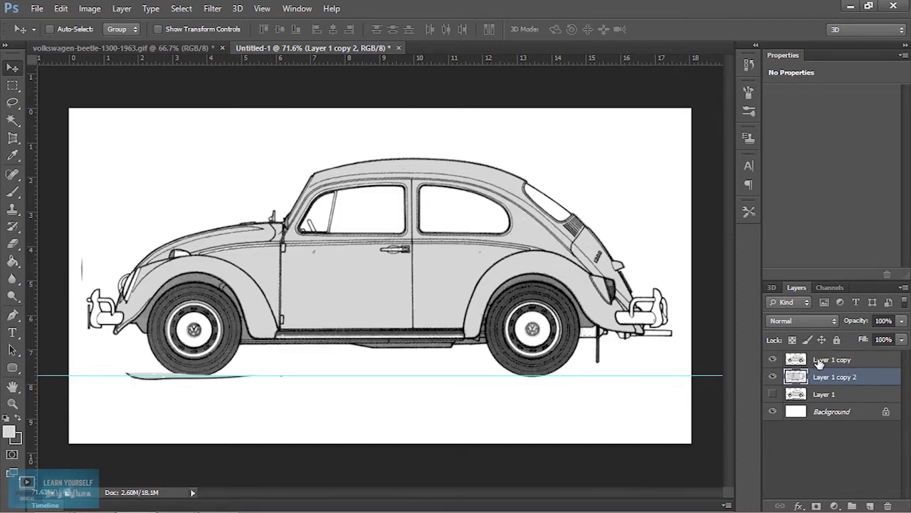
click(854, 361)
click(901, 321)
drag(899, 337, 858, 341)
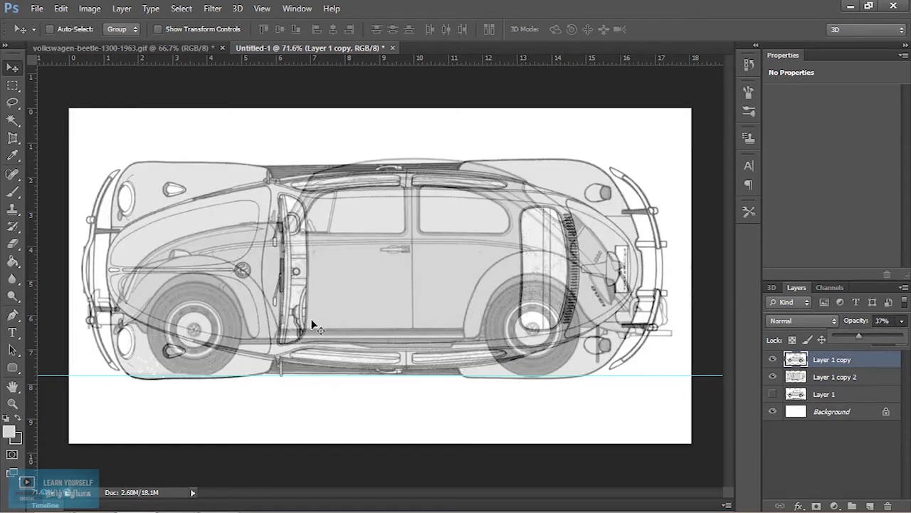
click(10, 71)
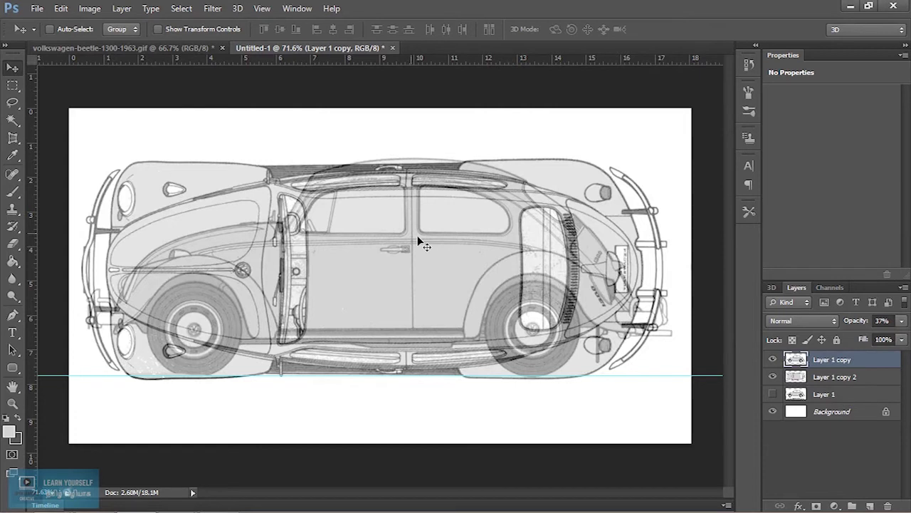
Step: Move Layer 1 copy 2 up so the top view lines up with the side view
click(838, 383)
drag(508, 304, 509, 293)
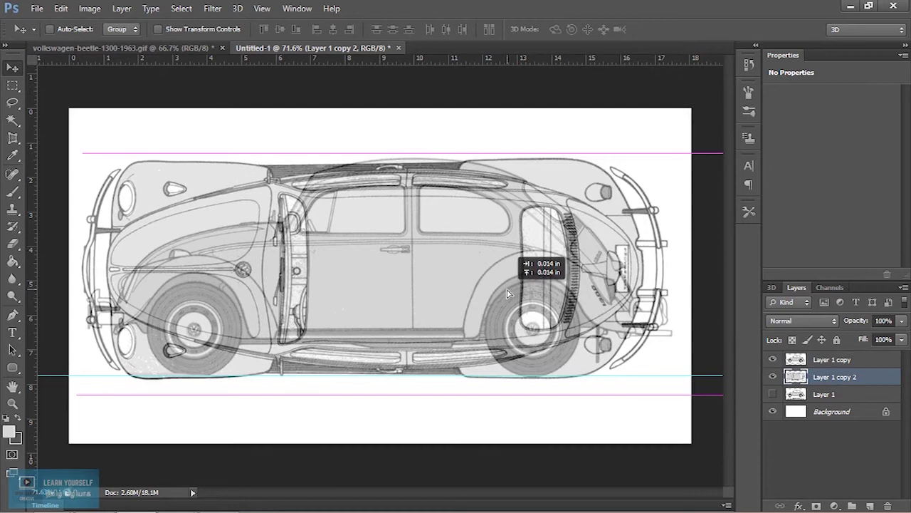
drag(508, 290, 508, 290)
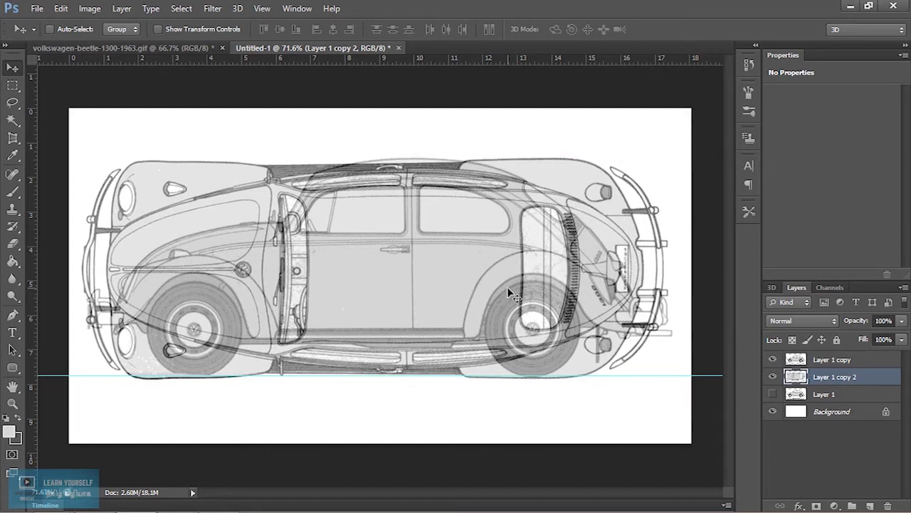
key(Up)
key(Up)
key(Up)
key(Up)
key(Up)
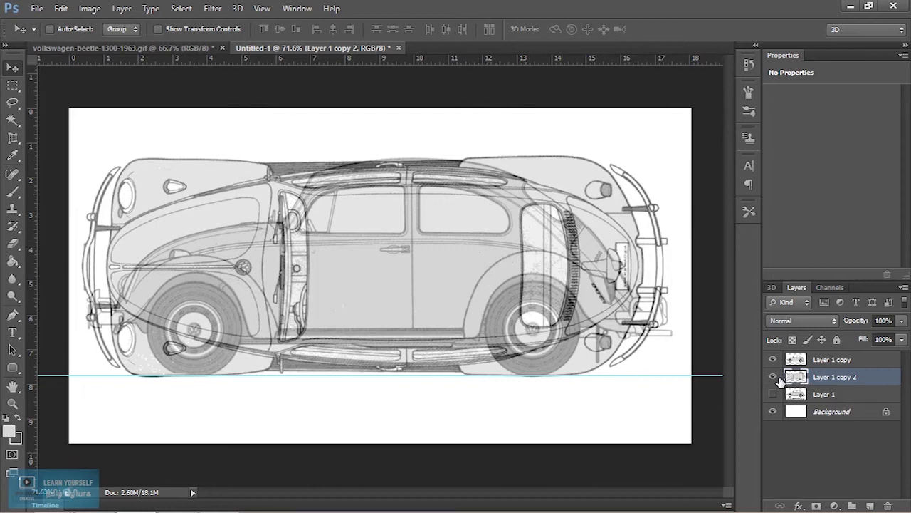
double_click(826, 379)
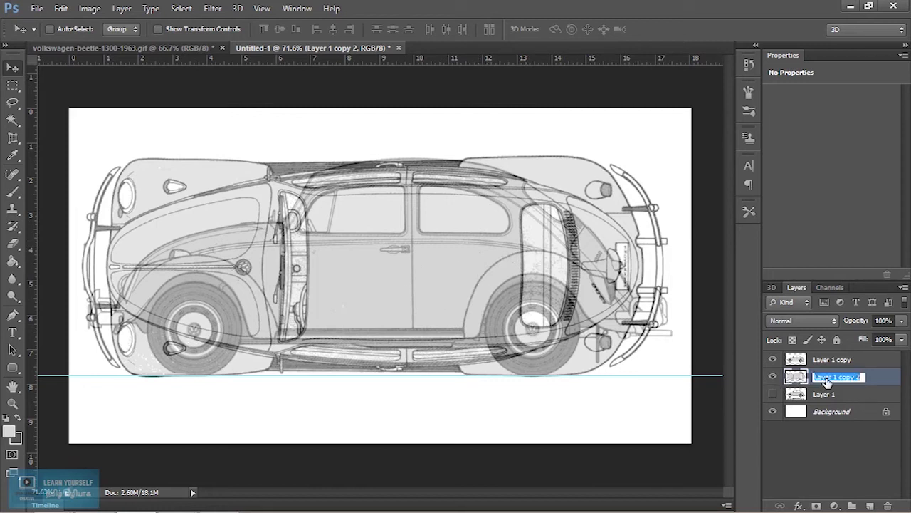
Step: Rename Layer 1 copy 2 to TopView and Layer 1 copy to SideView
text(TO)
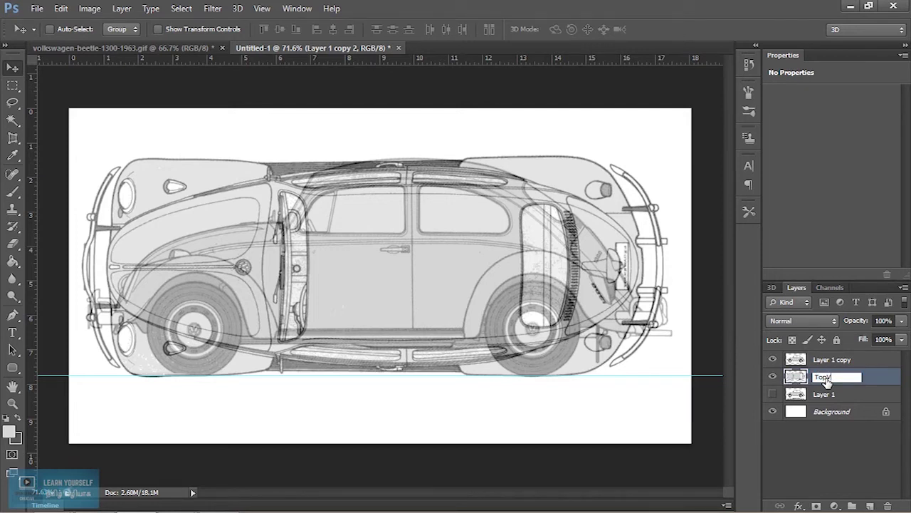
text(iew)
key(Return)
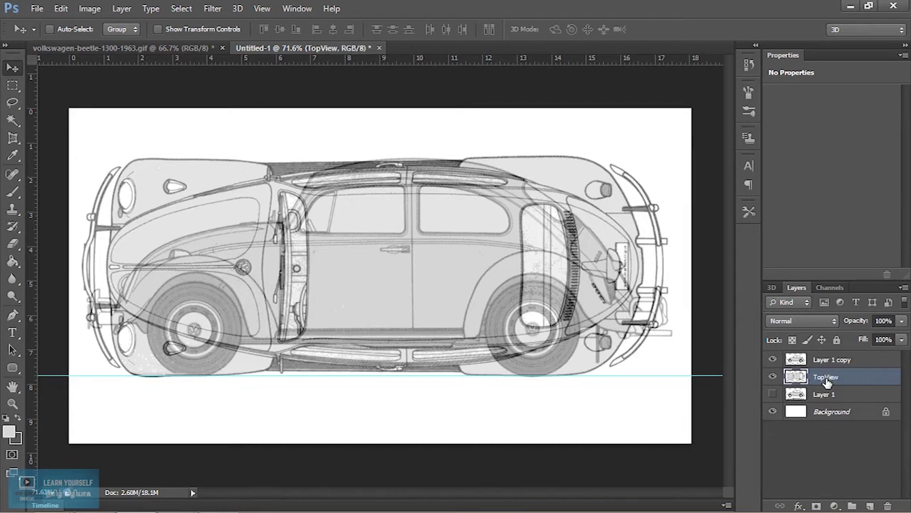
double_click(841, 360)
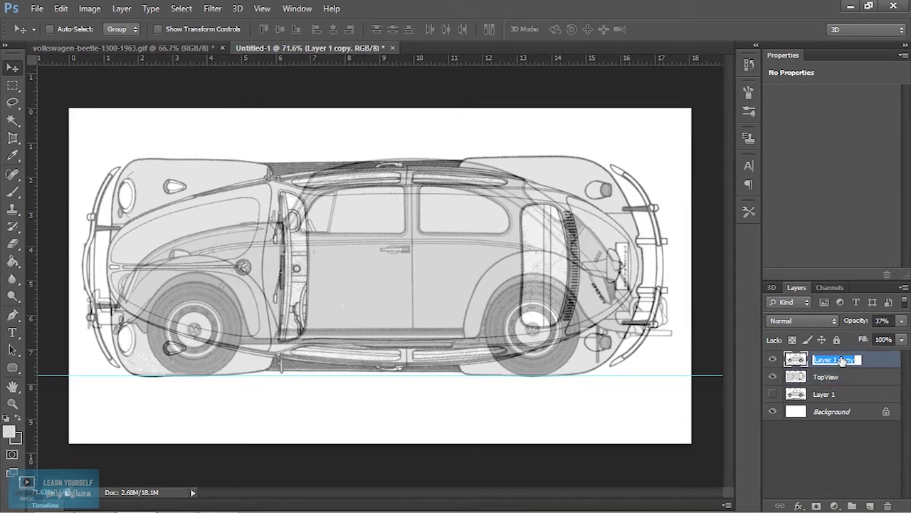
text(SideView)
key(Return)
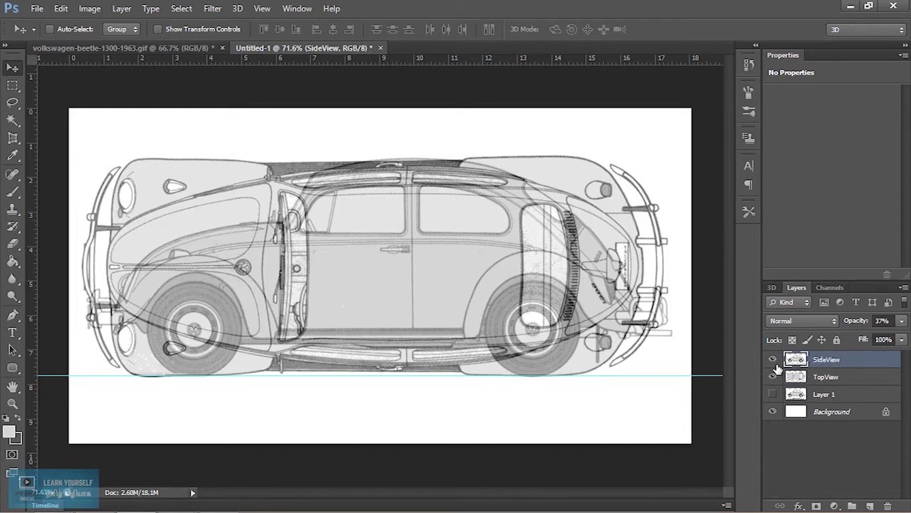
Step: Set the SideView layer back to 100% opacity
click(774, 361)
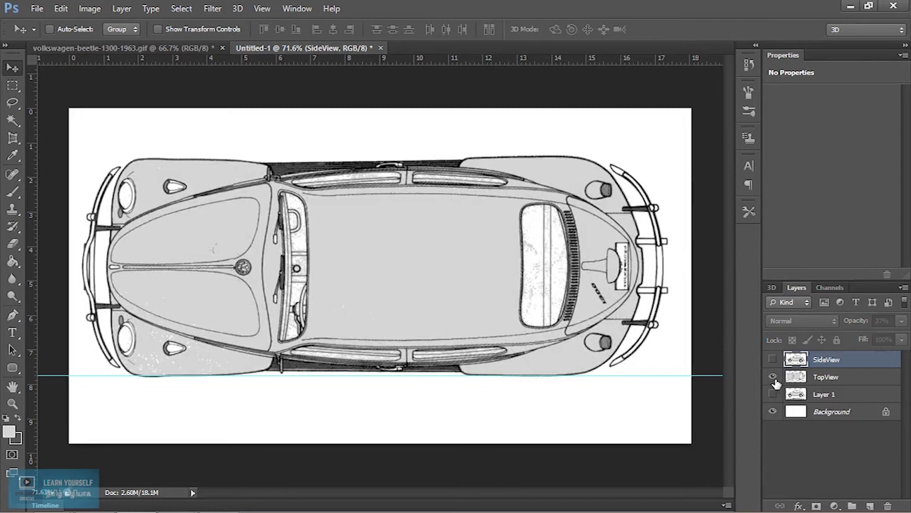
click(821, 377)
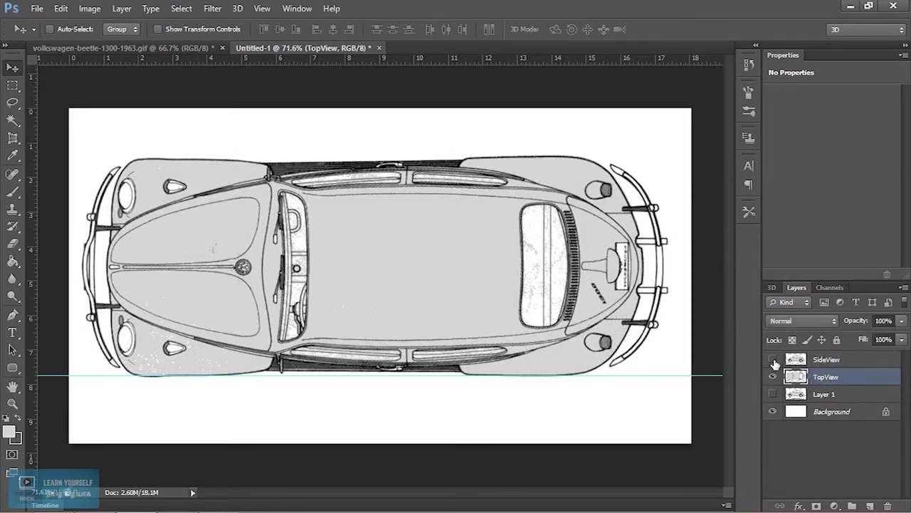
click(773, 360)
click(830, 359)
click(901, 321)
drag(863, 345, 905, 343)
Step: Hide SideView and TopView and duplicate Layer 1 with Ctrl+J
click(773, 359)
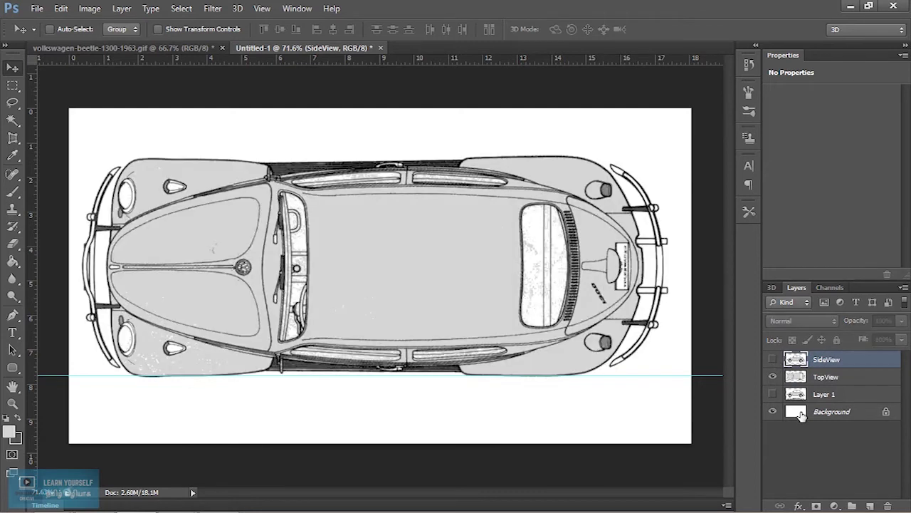
click(815, 397)
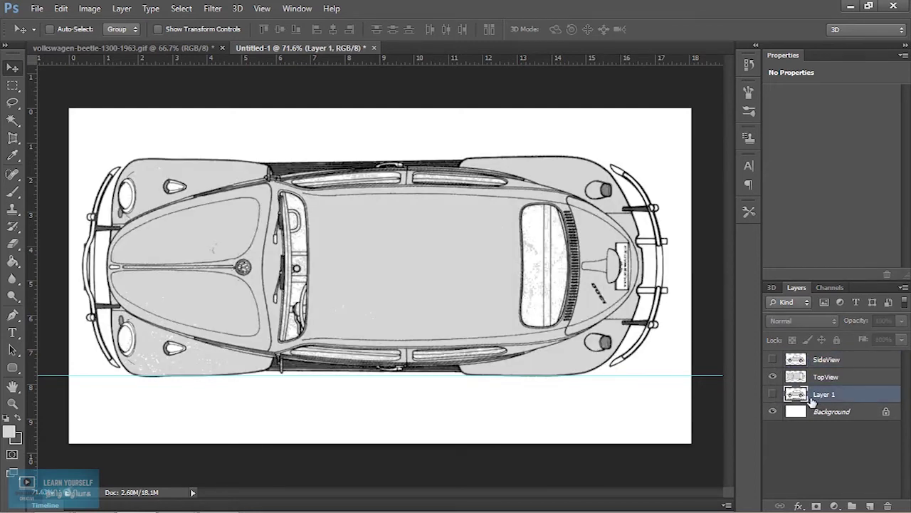
key(ctrl+j)
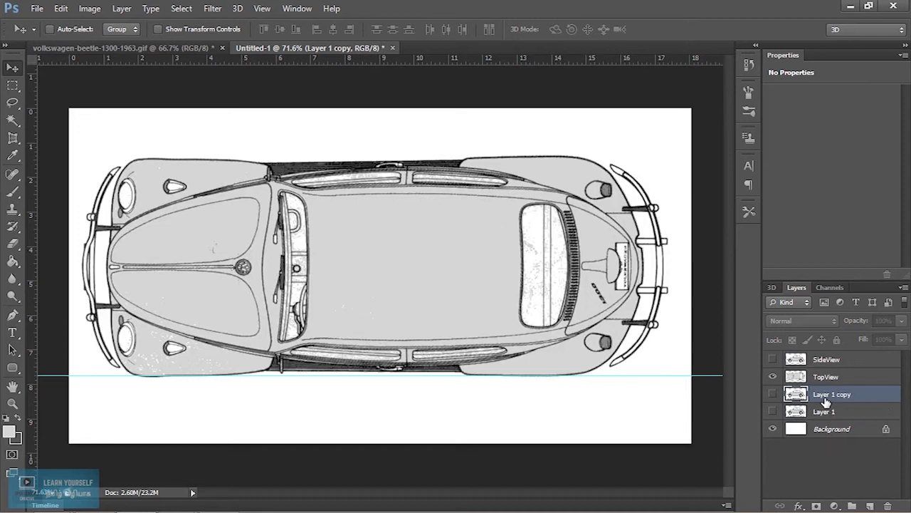
click(773, 377)
mouse_move(525, 301)
mouse_down()
mouse_move(438, 245)
mouse_move(405, 251)
mouse_up()
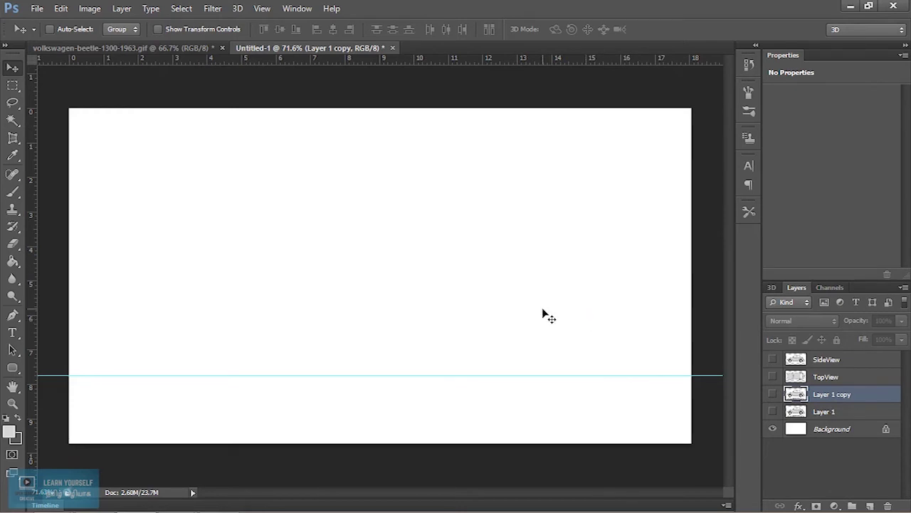
Step: Show Layer 1 copy and drag it so the Beetle's front view sits centred on the guide
click(773, 394)
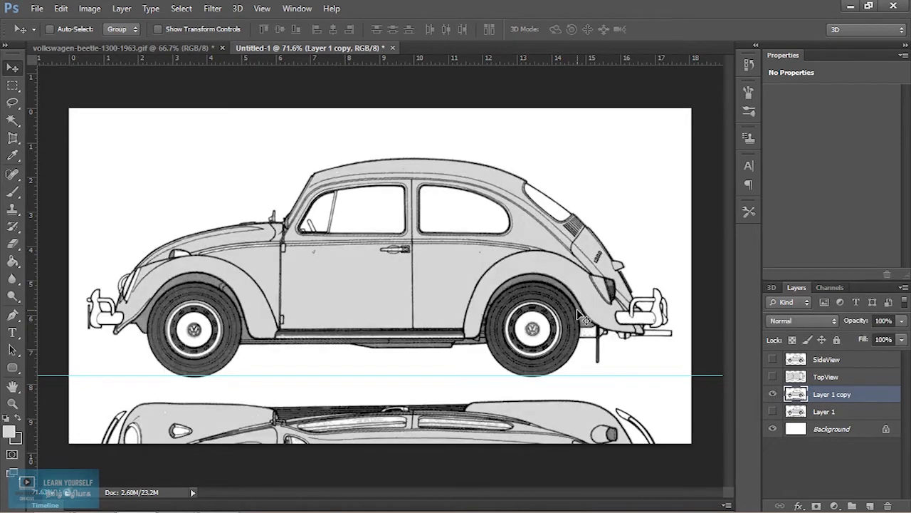
drag(592, 317, 328, 299)
drag(578, 266, 437, 277)
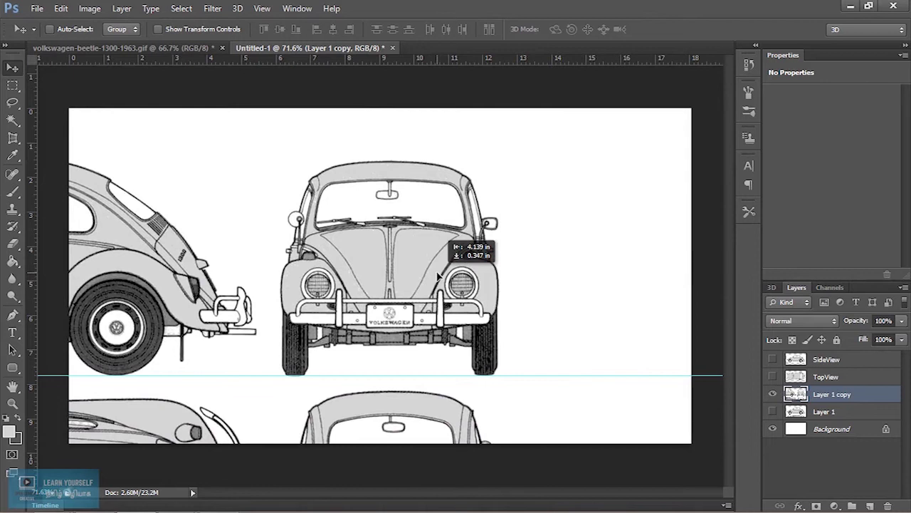
drag(438, 276, 438, 277)
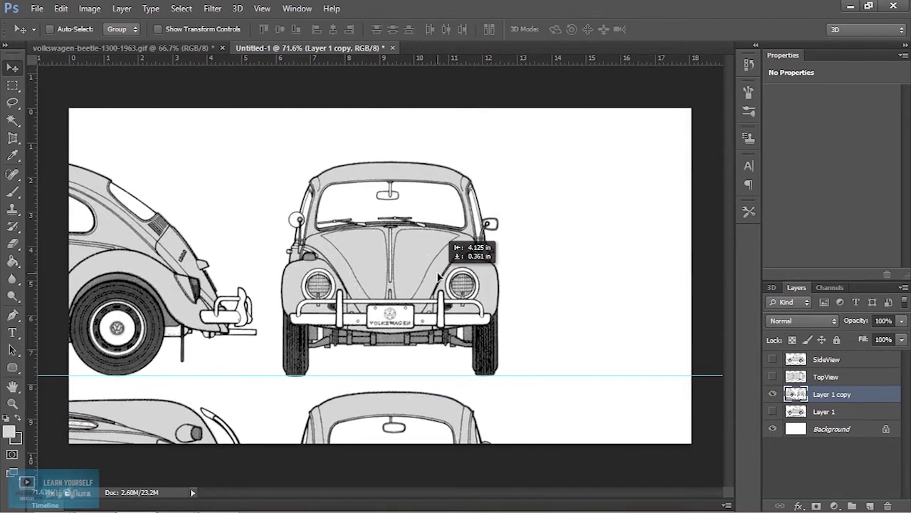
drag(439, 277, 439, 277)
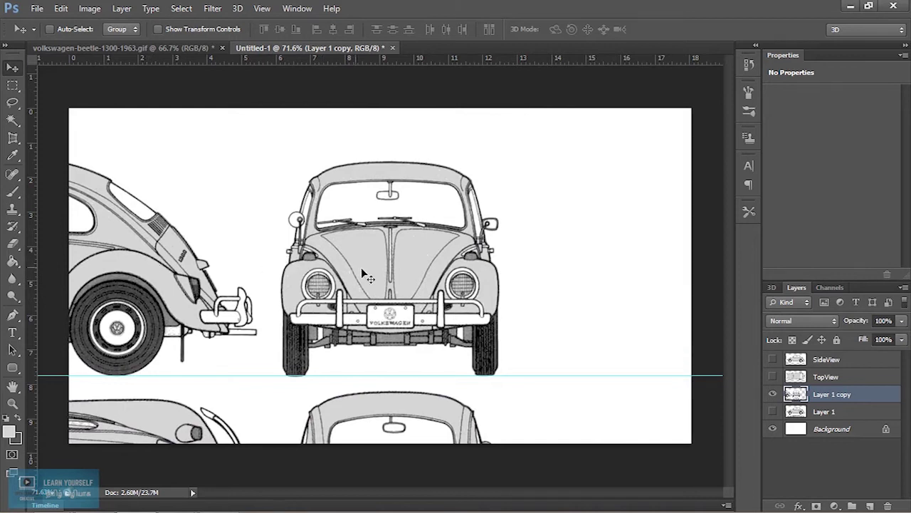
drag(351, 267, 361, 268)
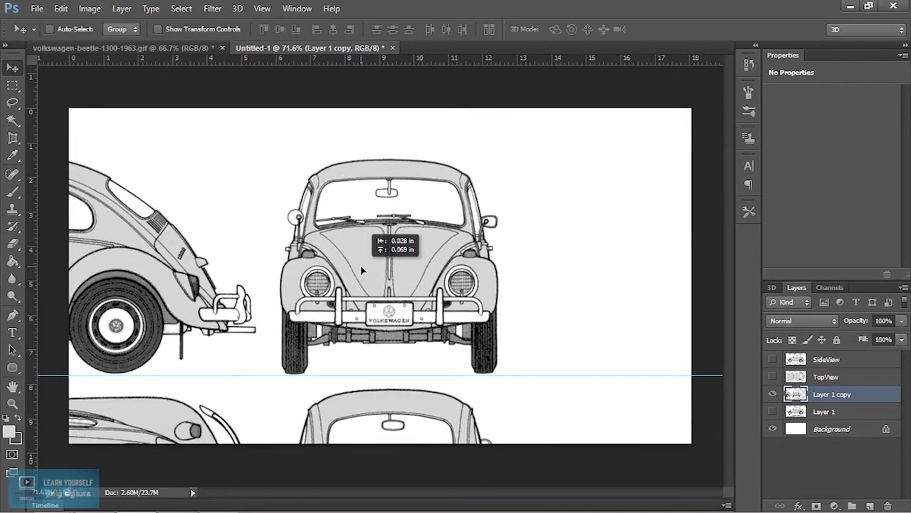
drag(360, 265, 360, 264)
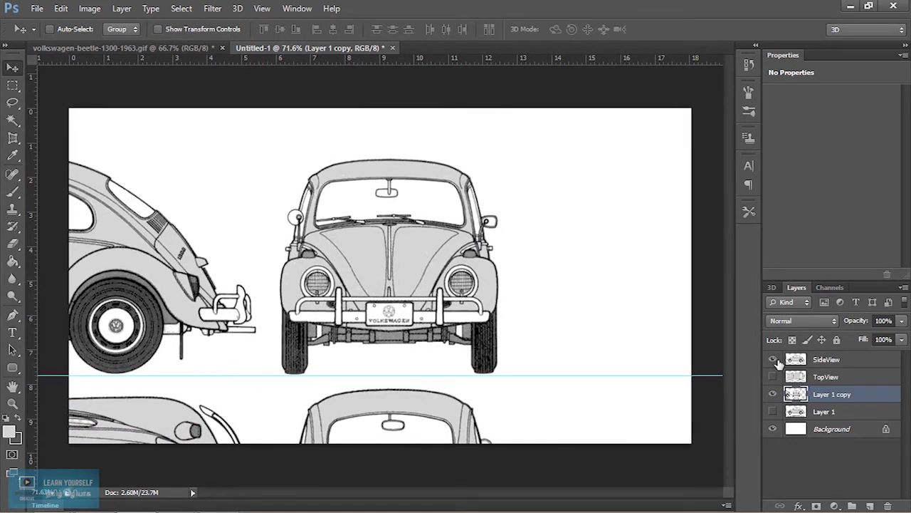
Step: Show SideView and fade it to 25% opacity over the front view
click(774, 360)
click(902, 321)
drag(900, 338, 856, 341)
drag(839, 336, 846, 337)
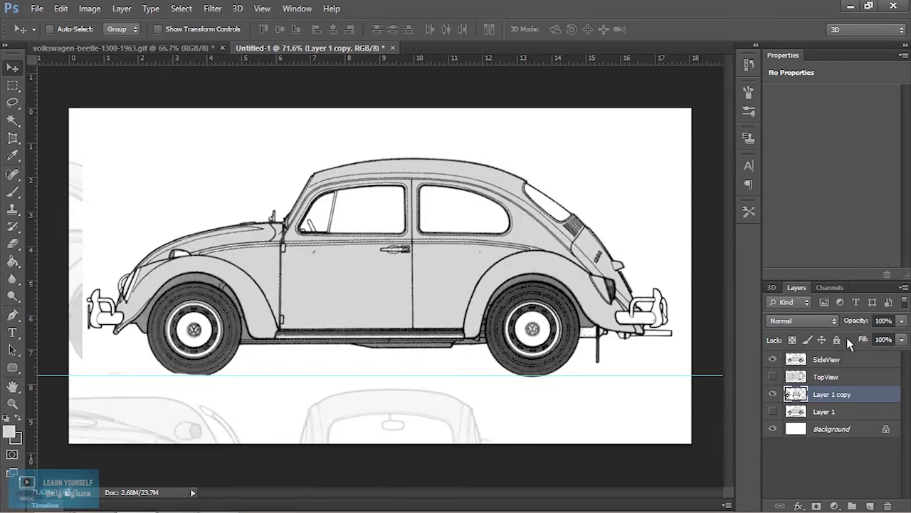
key(0)
click(825, 375)
click(902, 320)
drag(890, 336, 851, 336)
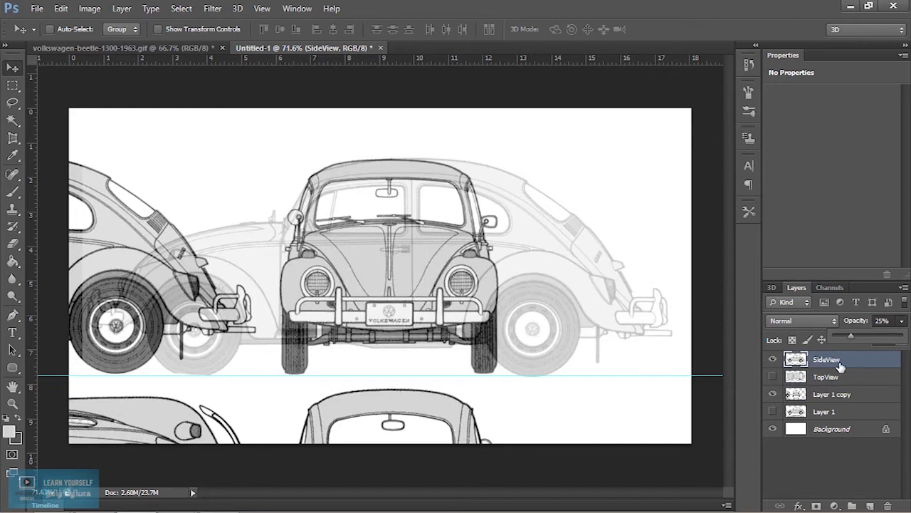
Step: Restore SideView to 100% opacity and erase the side and top remnants from Layer 1 copy
drag(850, 335, 908, 343)
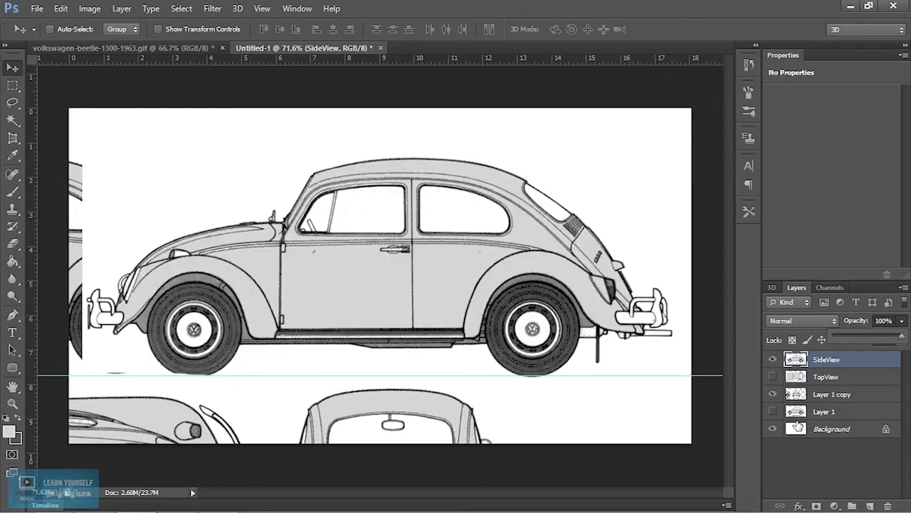
click(833, 396)
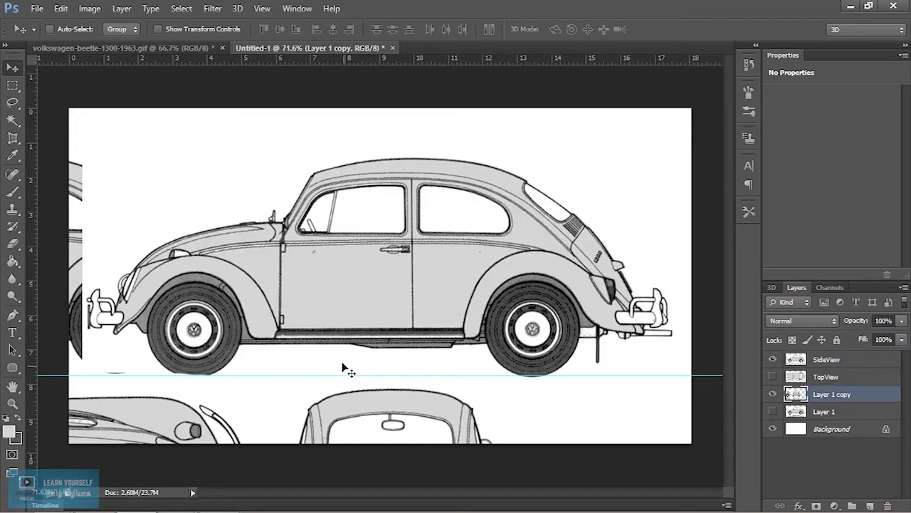
key(e)
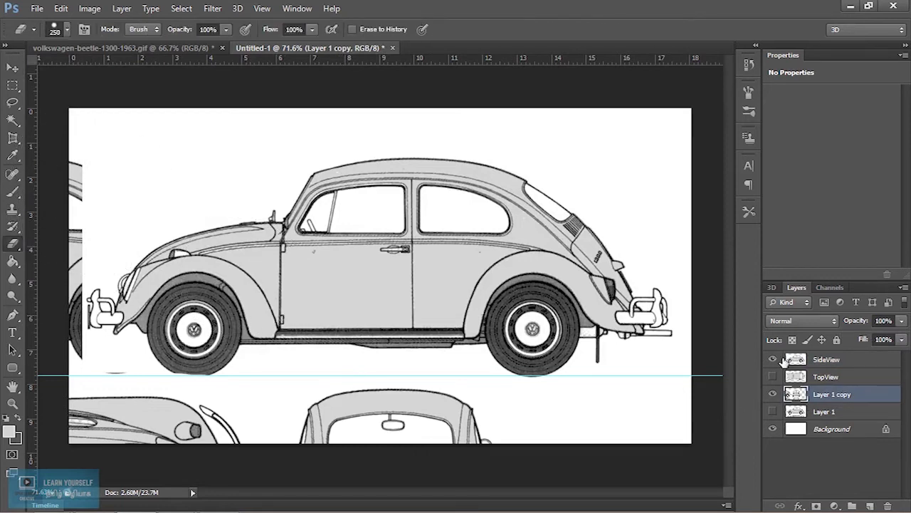
click(772, 358)
mouse_move(69, 189)
mouse_down()
mouse_move(163, 234)
mouse_move(198, 319)
mouse_move(130, 303)
mouse_move(118, 390)
mouse_move(204, 443)
mouse_move(510, 438)
mouse_up()
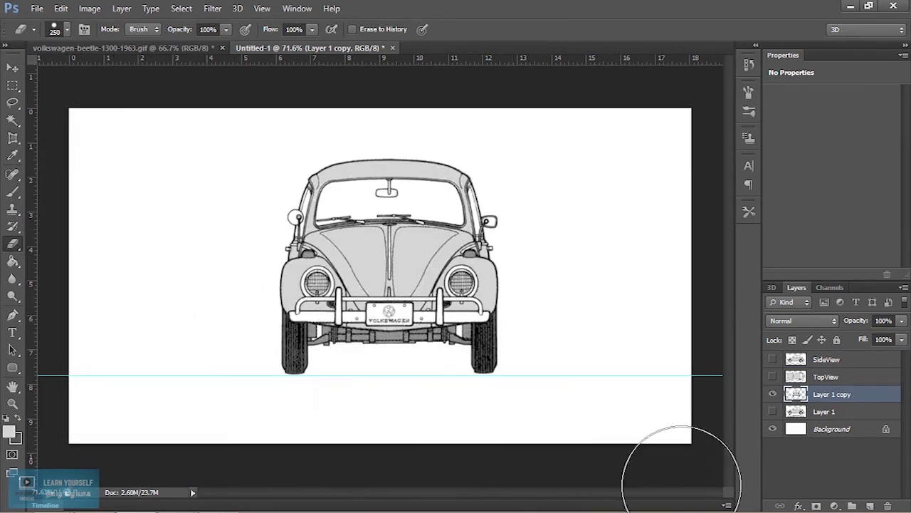
click(12, 67)
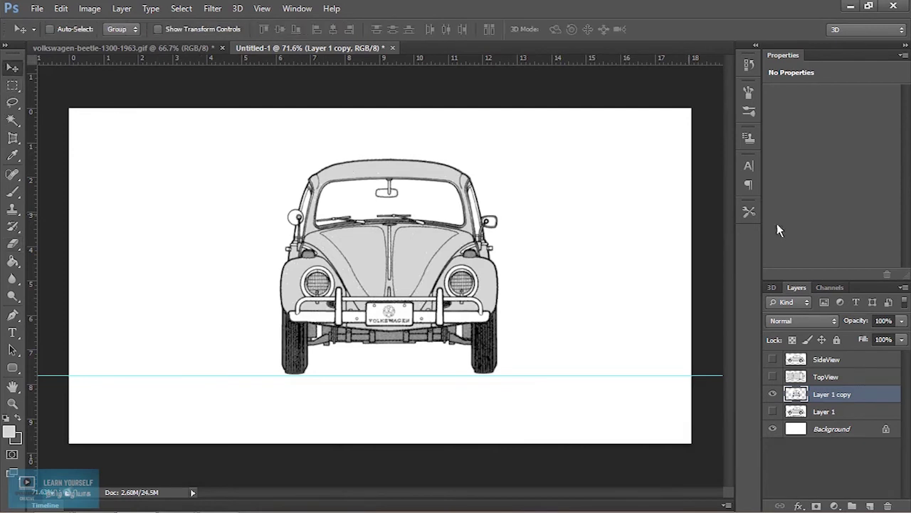
Step: Rename Layer 1 copy to FrontView, then drag Layer 1 so its rear view sits centred
click(773, 398)
click(822, 414)
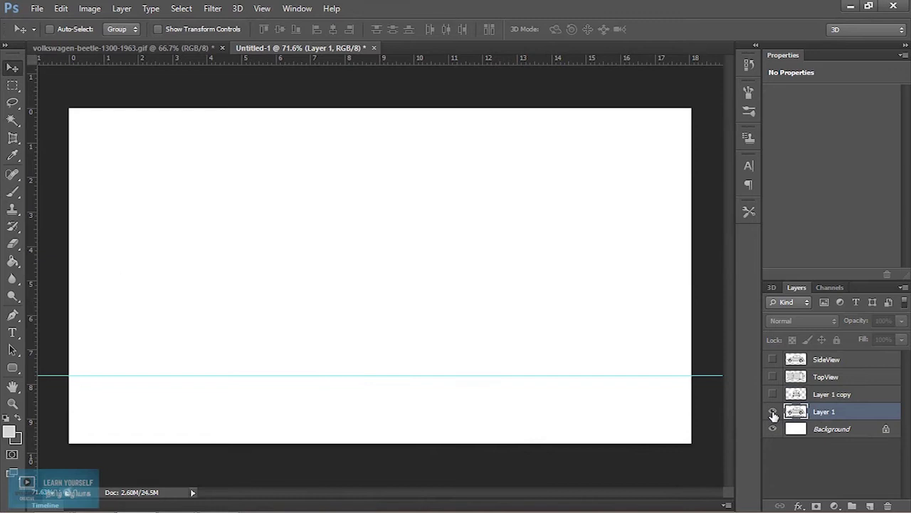
click(773, 412)
double_click(839, 395)
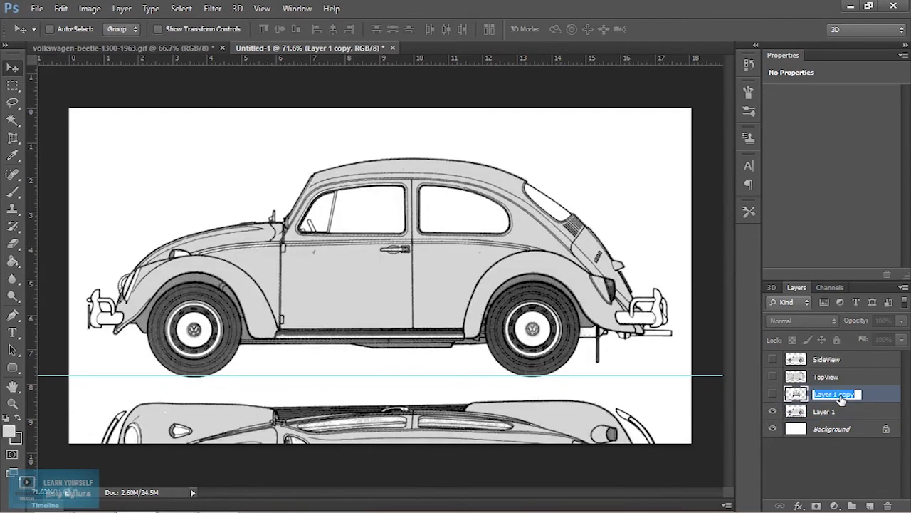
text(FrontView)
key(Return)
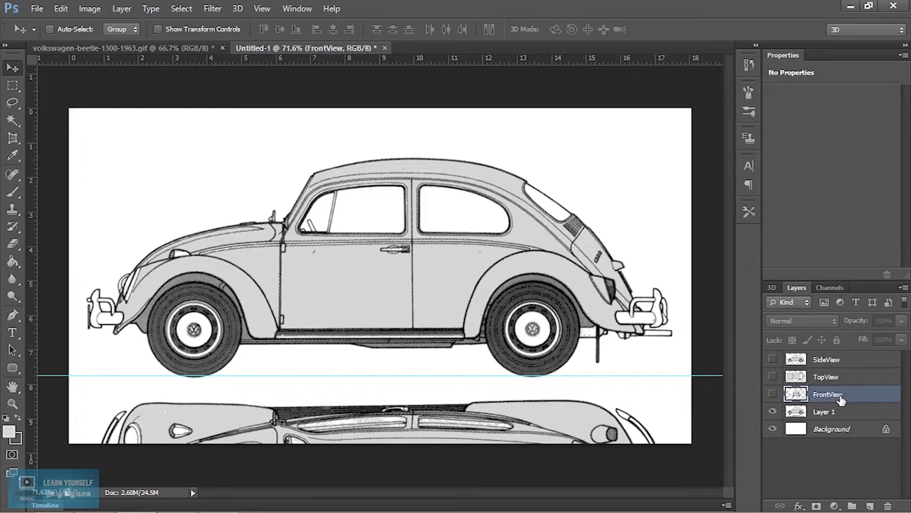
click(826, 413)
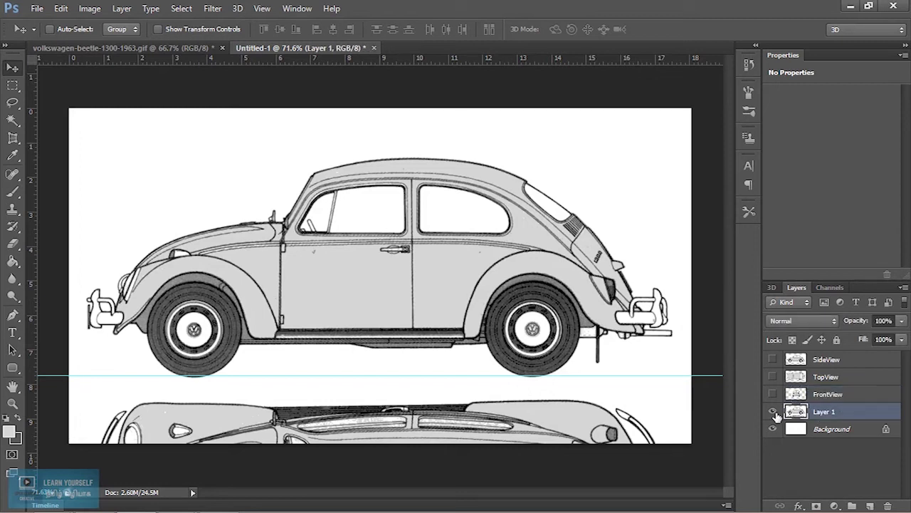
mouse_move(550, 354)
mouse_down()
mouse_move(340, 226)
mouse_move(350, 200)
mouse_up()
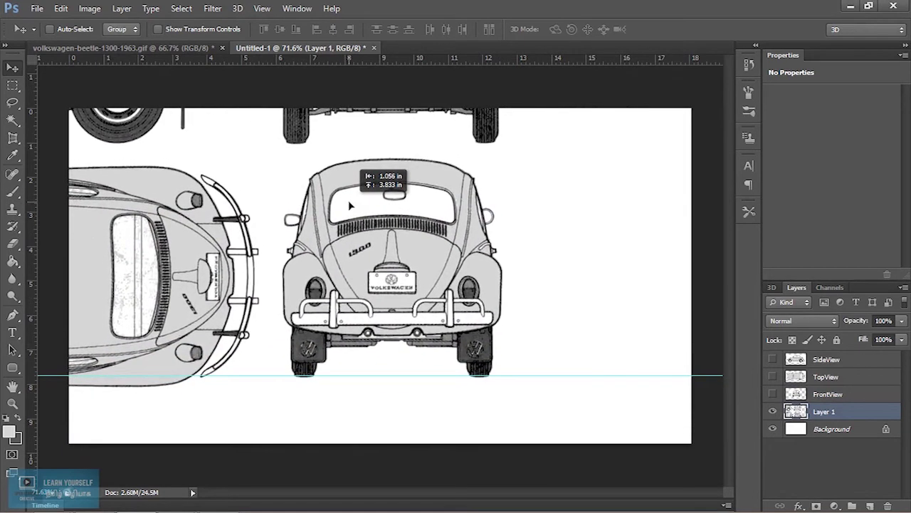
Step: Fade FrontView to 21% opacity and align Layer 1's rear view under it
click(773, 394)
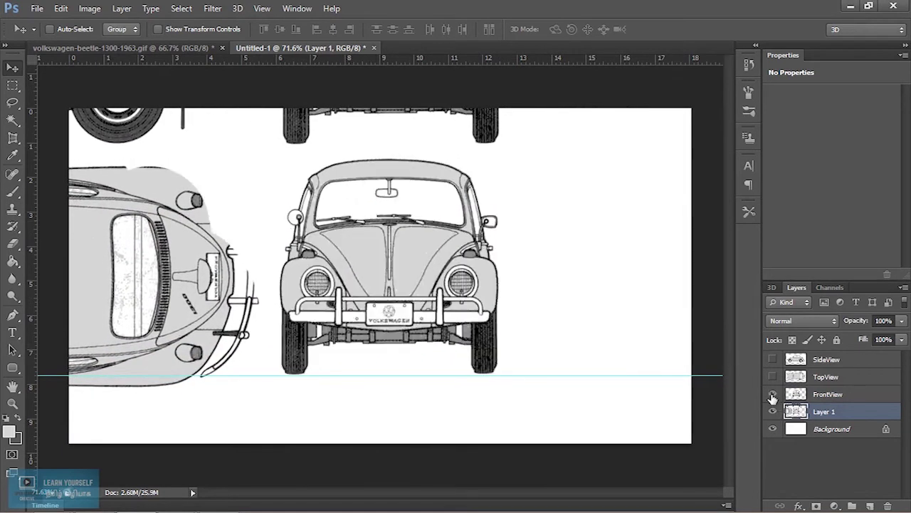
click(826, 395)
click(901, 322)
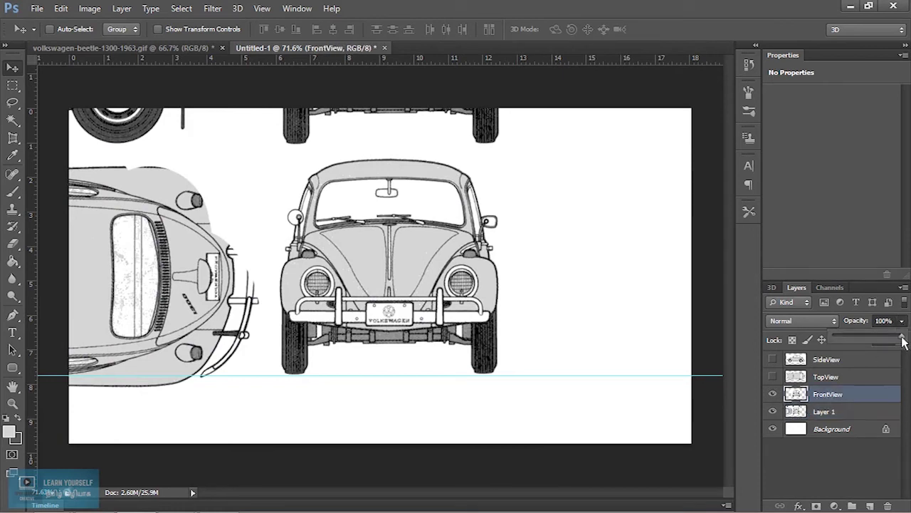
drag(854, 336, 847, 336)
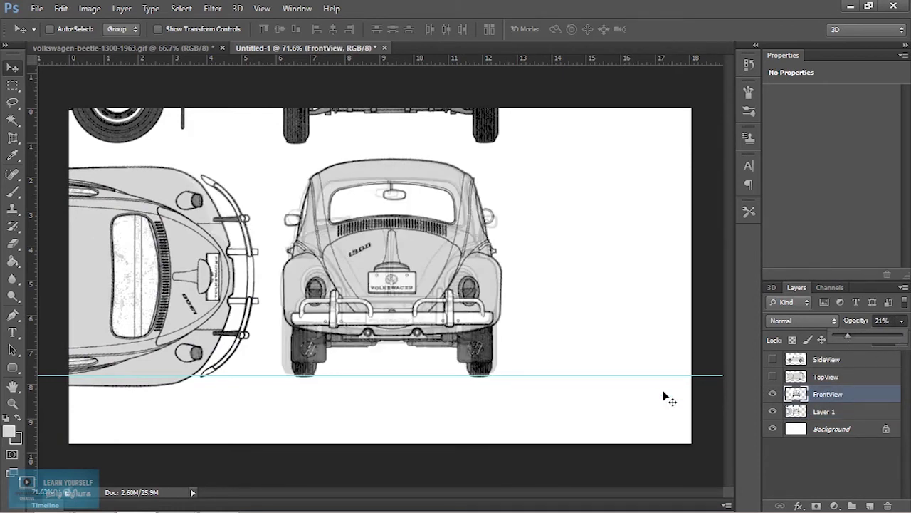
click(828, 413)
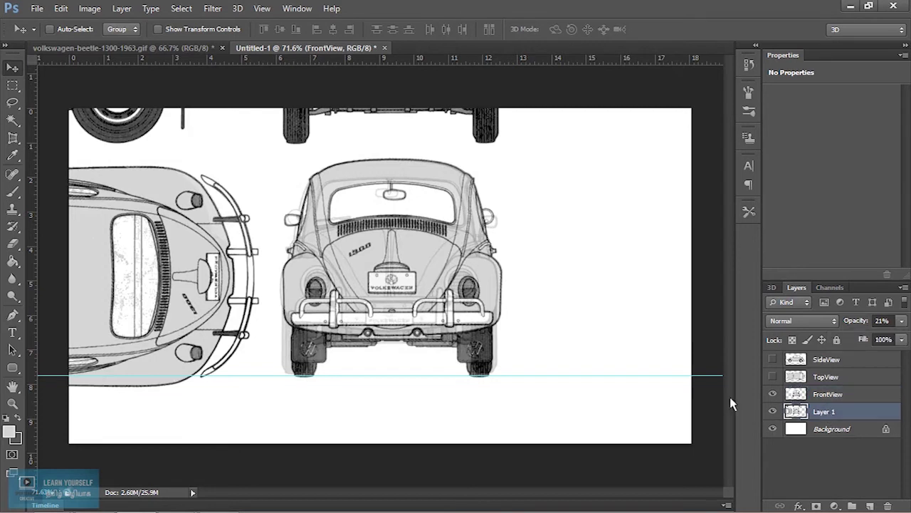
drag(447, 285, 456, 288)
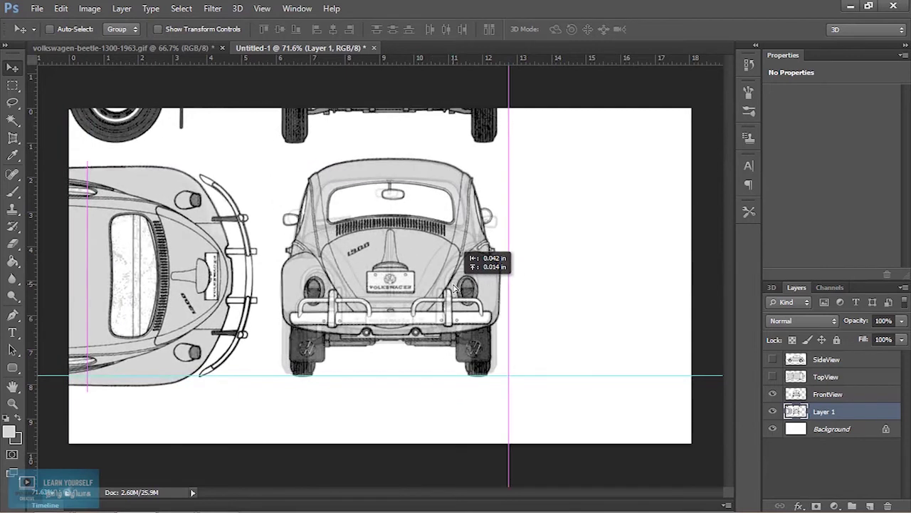
drag(453, 285, 441, 292)
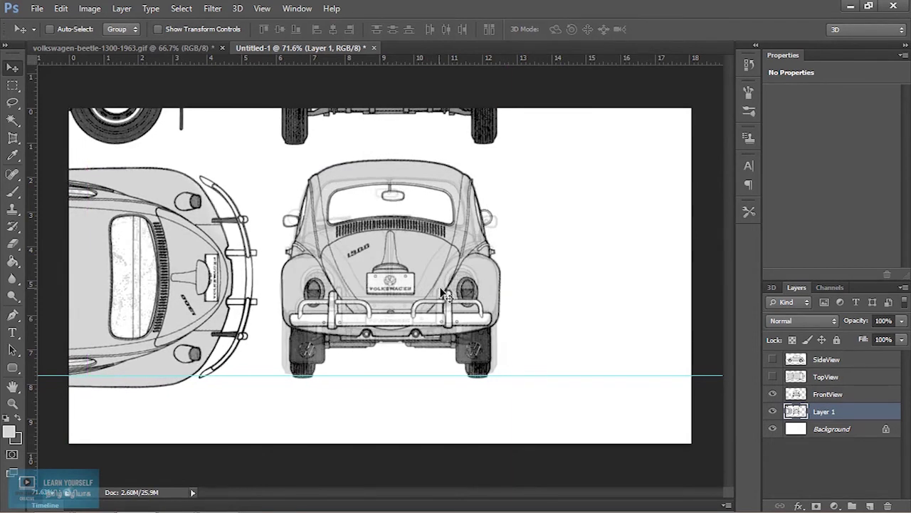
Step: Toggle Layer 1's visibility to check its alignment against FrontView
click(830, 396)
click(774, 412)
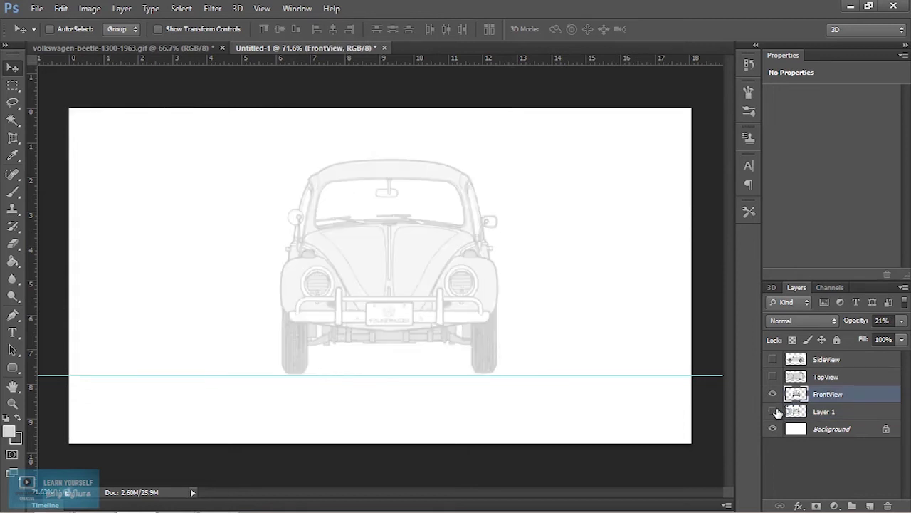
click(773, 411)
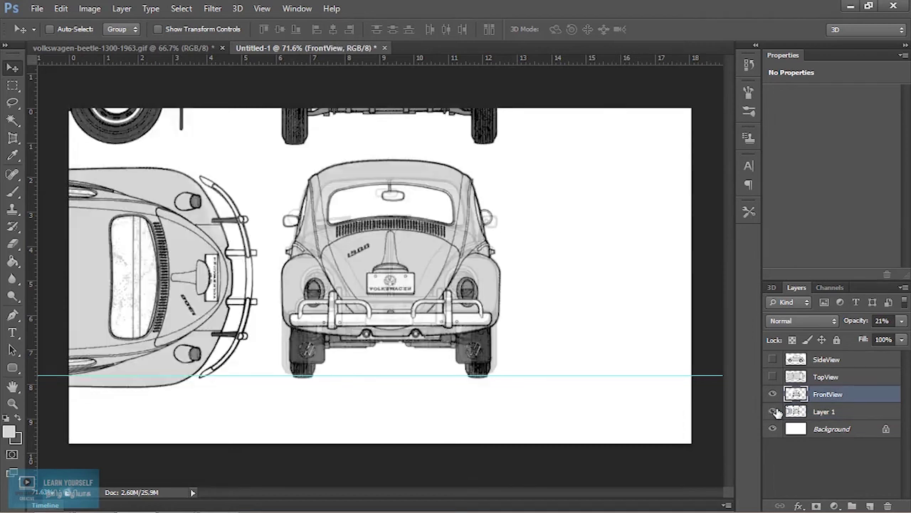
click(774, 411)
click(774, 412)
click(774, 411)
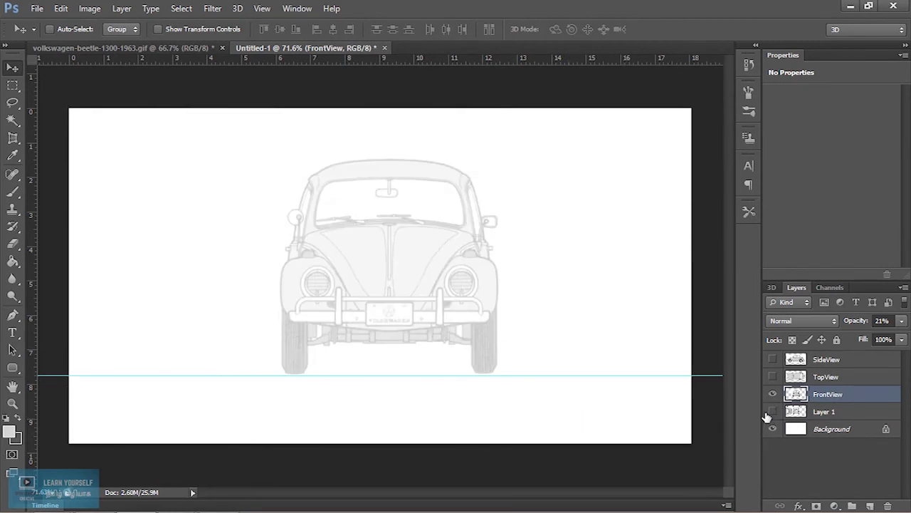
click(774, 413)
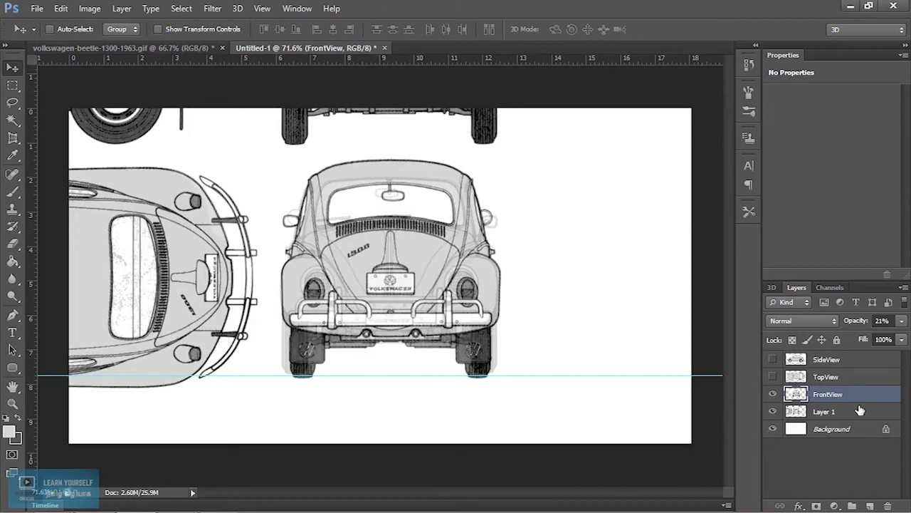
Step: Hide FrontView and erase everything on Layer 1 except the rear view
click(772, 394)
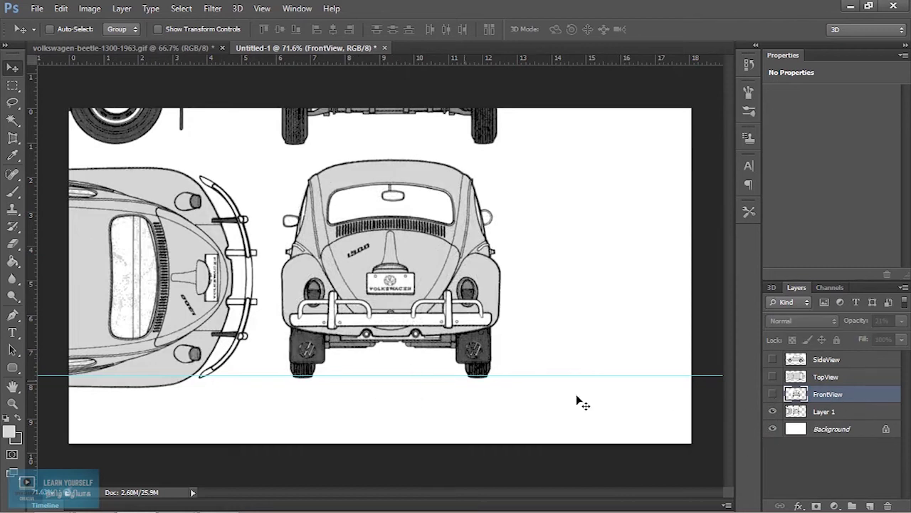
click(823, 411)
key(e)
mouse_move(171, 370)
mouse_down()
mouse_move(189, 299)
mouse_move(89, 138)
mouse_move(649, 131)
mouse_up()
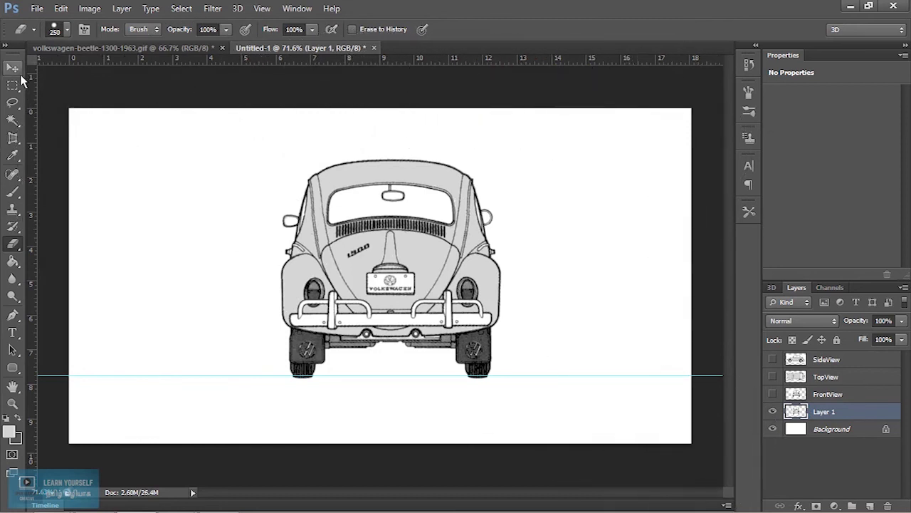
click(12, 67)
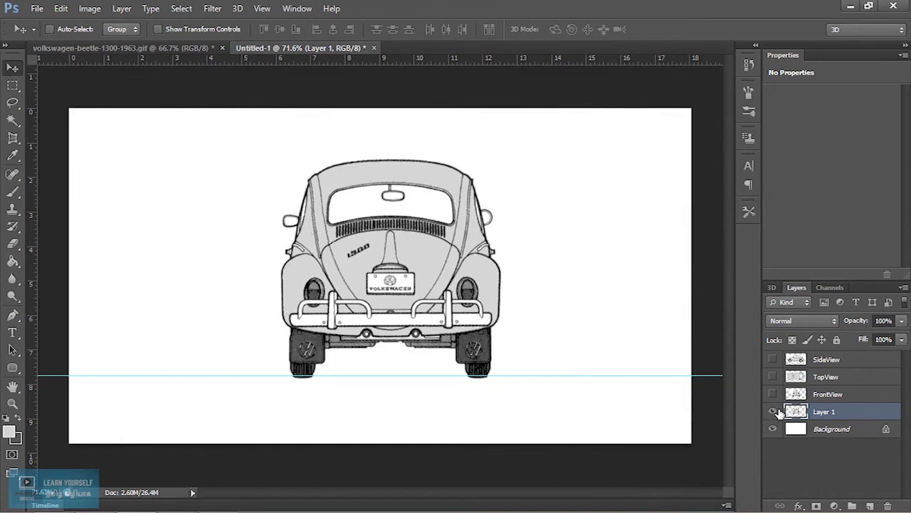
click(831, 396)
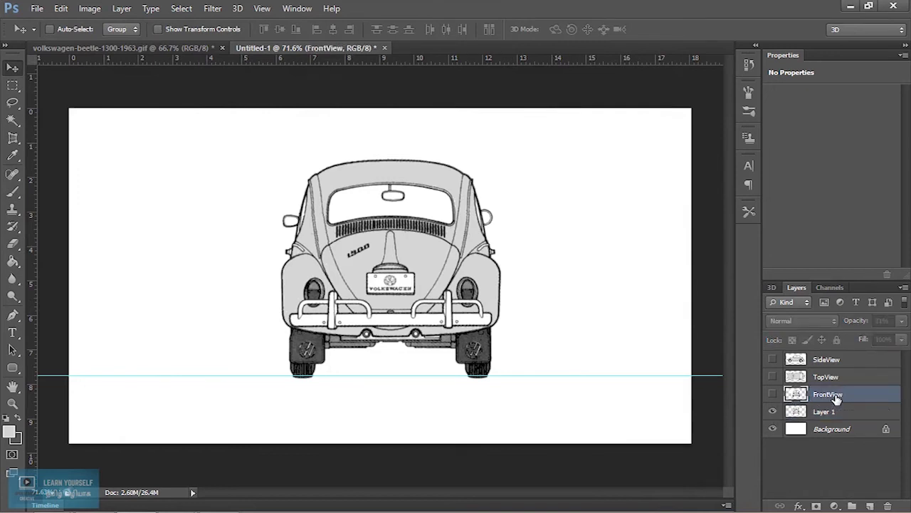
Step: Rename Layer 1 to BackView
double_click(826, 413)
text(R)
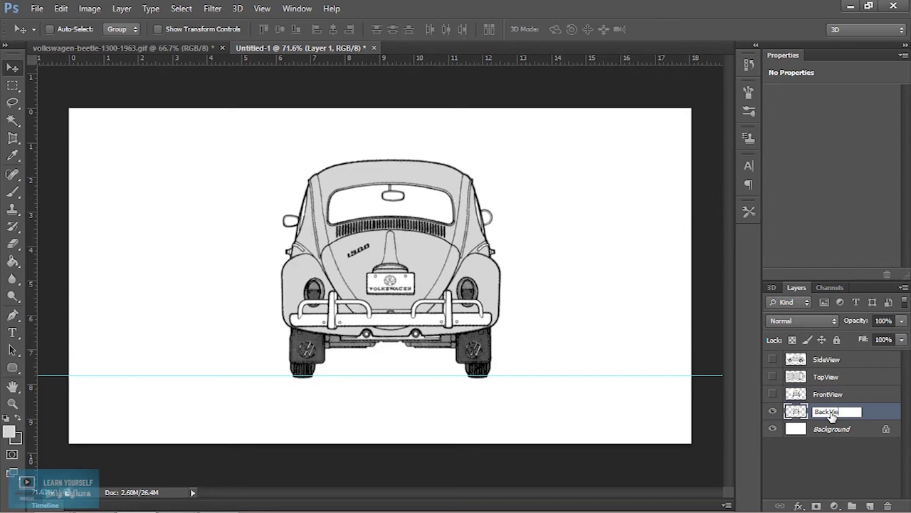
text(w)
key(Return)
Step: Show FrontView, TopView and SideView together, then hide them so only BackView shows
drag(773, 394, 772, 358)
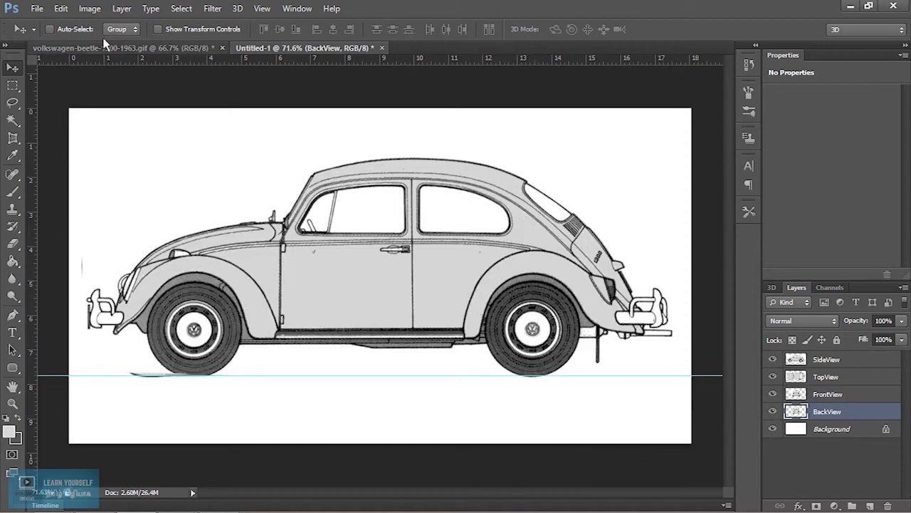
click(773, 359)
click(772, 377)
click(773, 394)
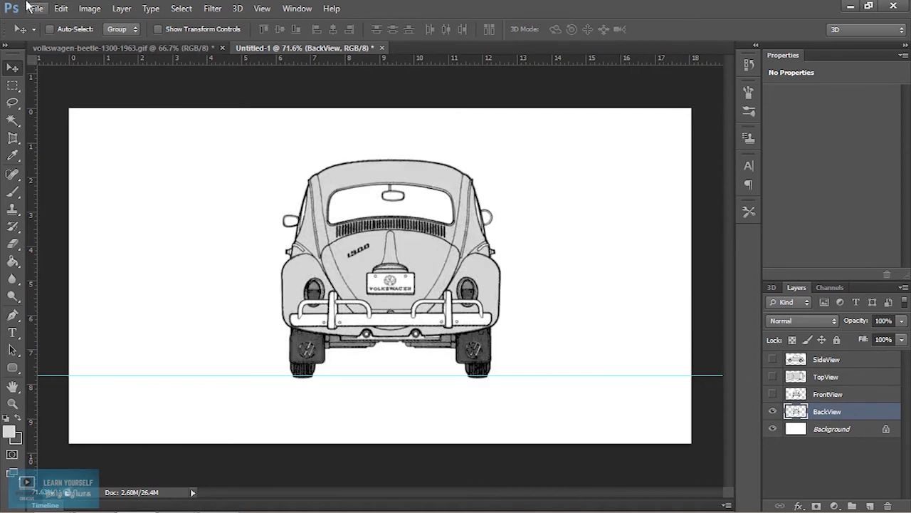
Step: Save the layered document as ImagePhotoEdit.psd in sourceimages, accepting the compatibility option
click(36, 9)
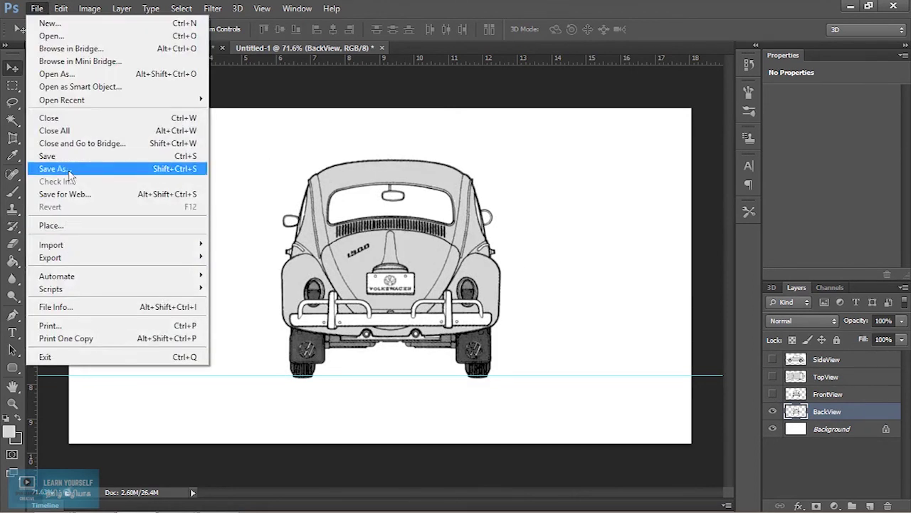
click(53, 169)
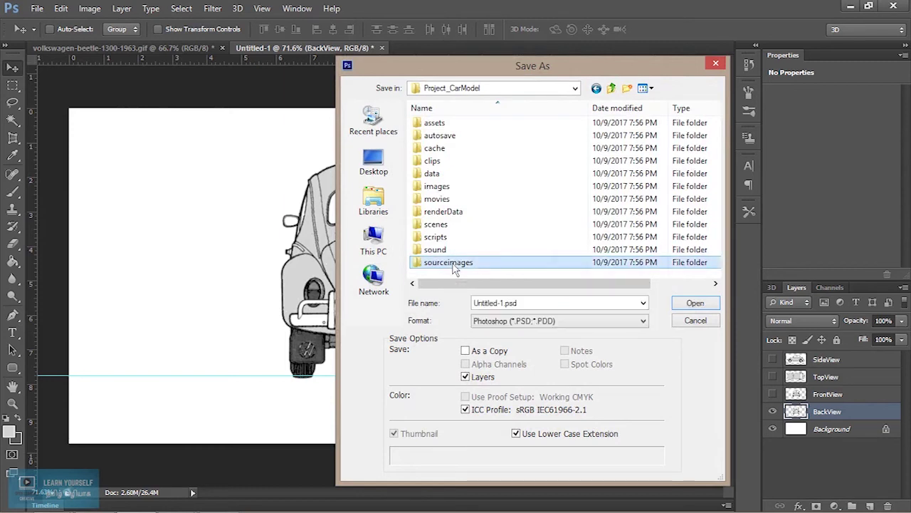
double_click(402, 265)
double_click(530, 303)
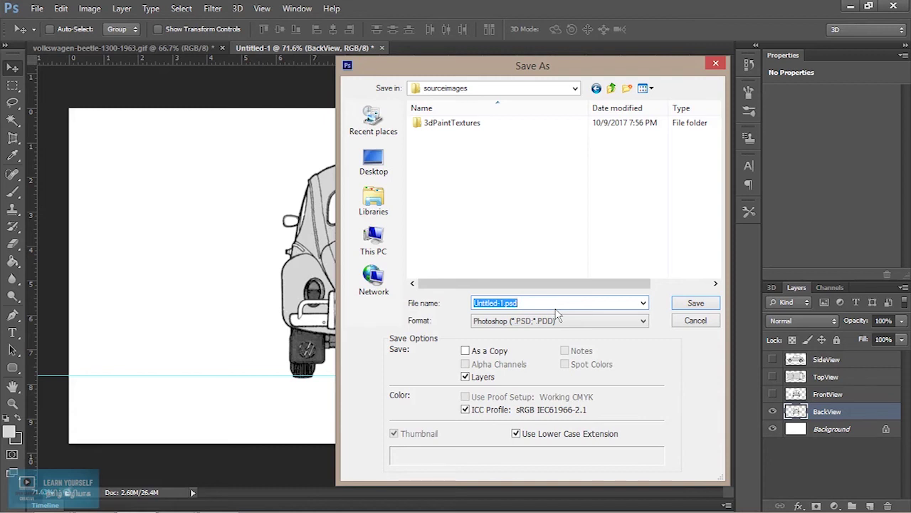
text(Ph)
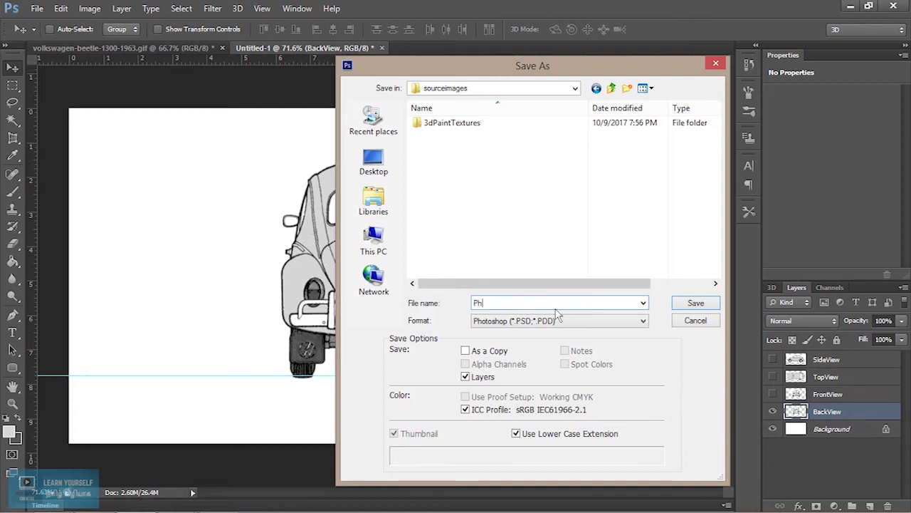
key(BackSpace)
key(BackSpace)
text(ImagePhotoEdit)
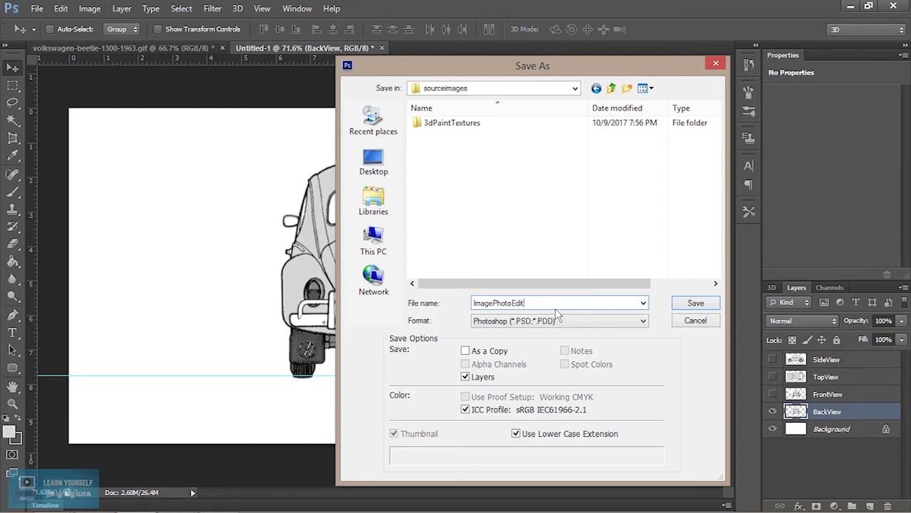
key(Return)
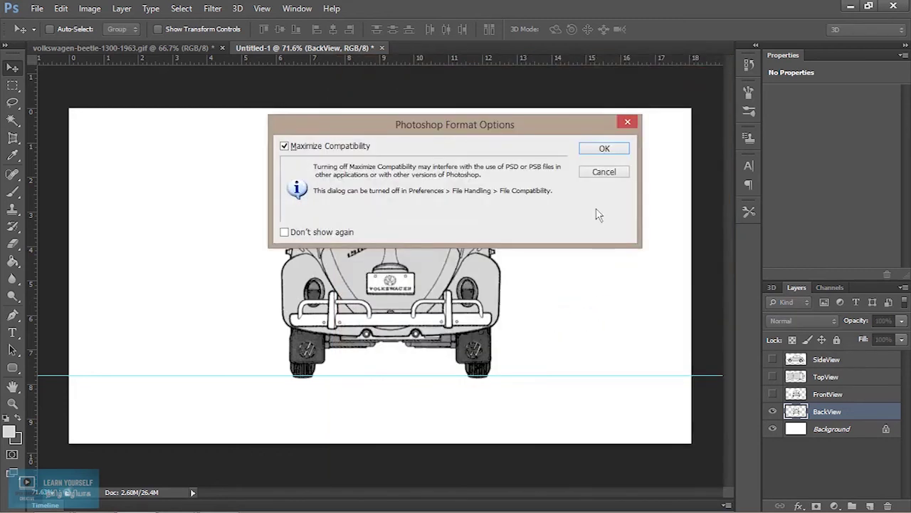
click(602, 147)
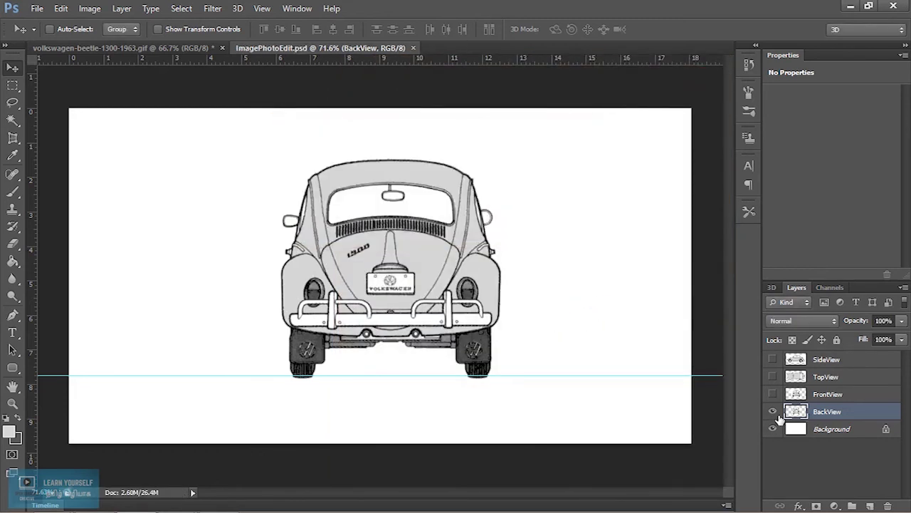
key(alt+f)
Step: Save a maximum-quality JPEG copy named BackView in sourceimages
key(a)
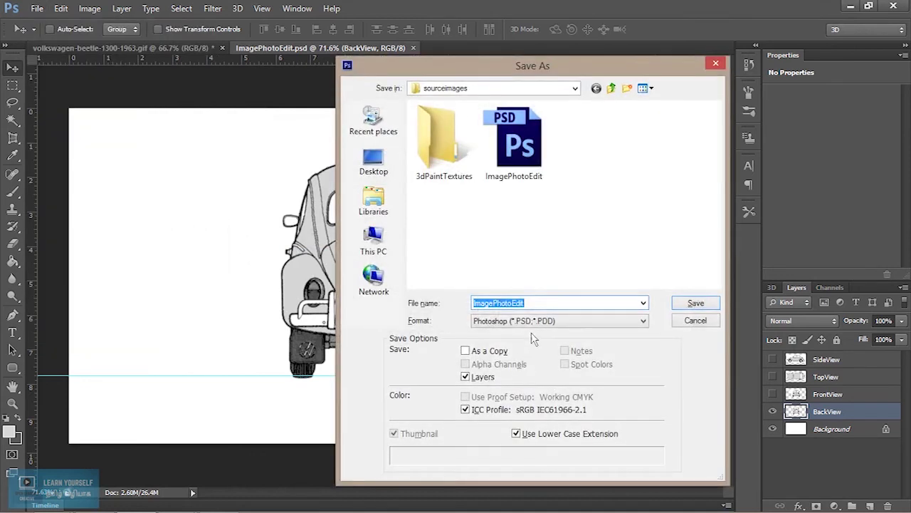
click(528, 321)
click(526, 204)
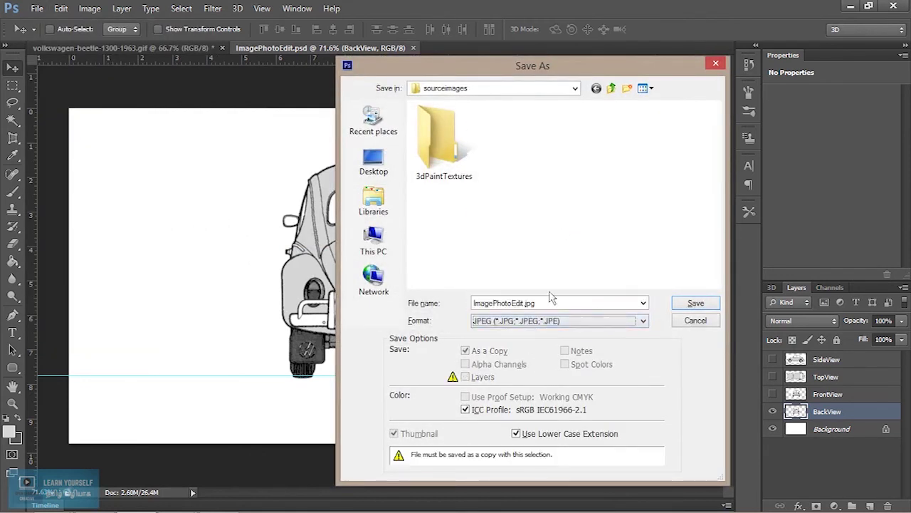
double_click(527, 302)
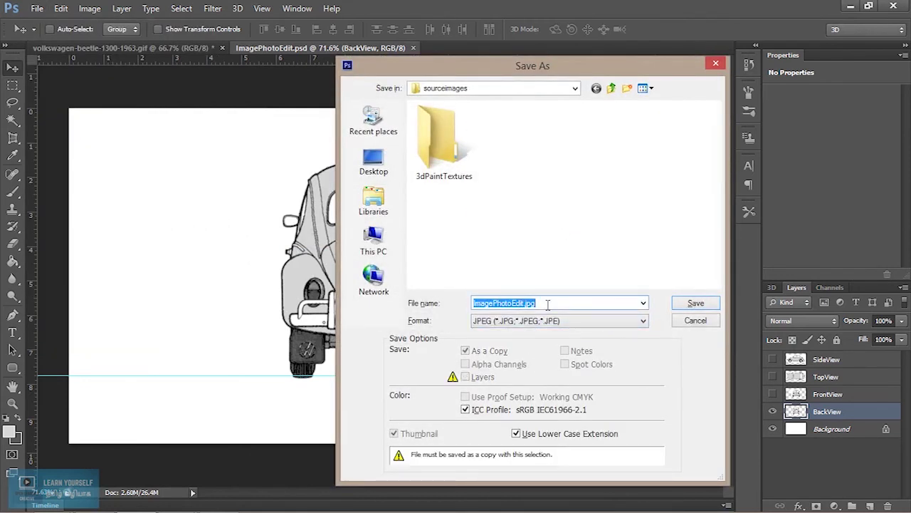
text(BackView)
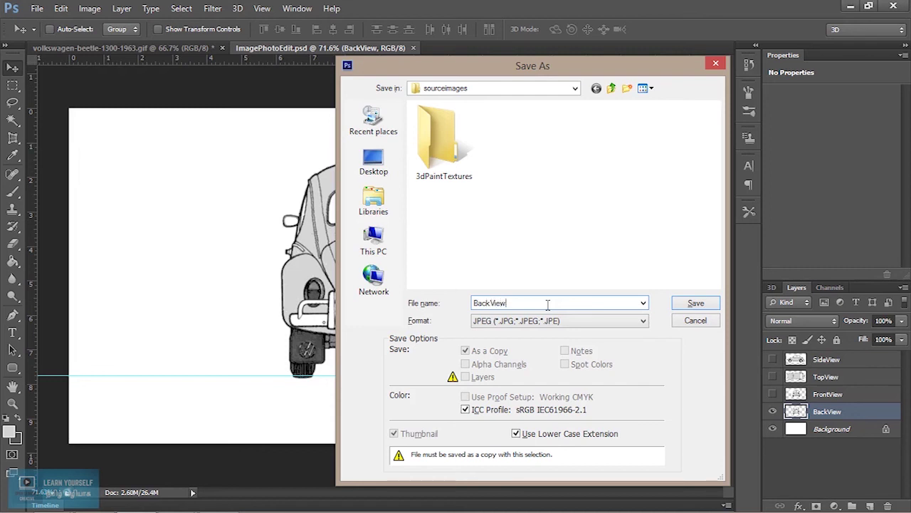
key(Return)
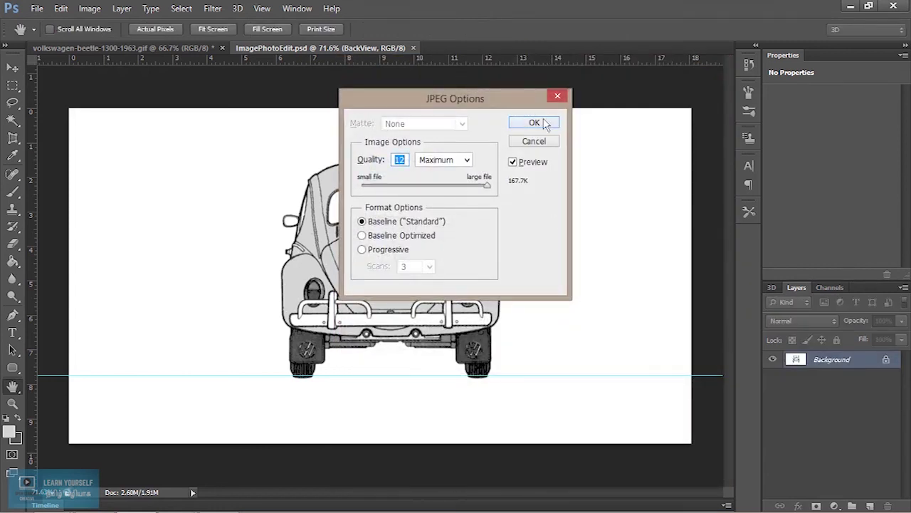
click(546, 122)
Step: Hide BackView and show FrontView alone, keeping its opacity at 100%
click(773, 411)
click(773, 393)
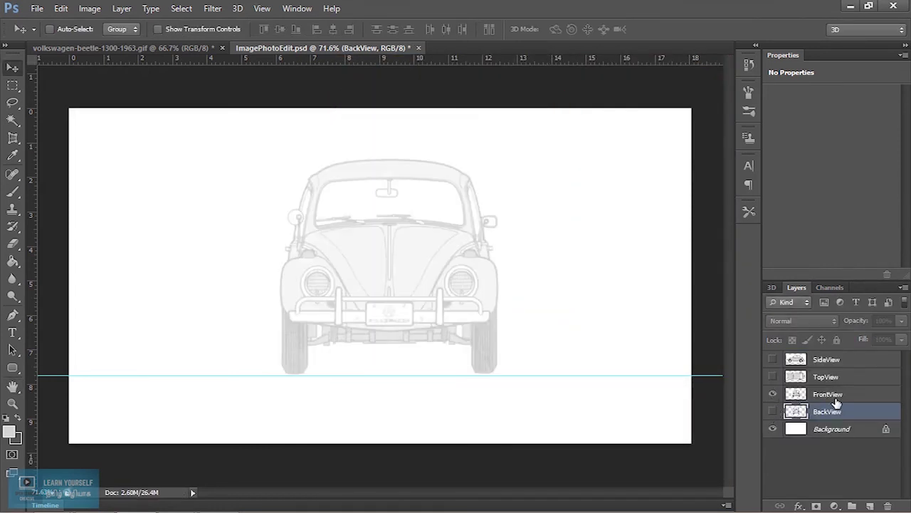
click(837, 396)
click(901, 320)
drag(882, 343, 853, 342)
key(Escape)
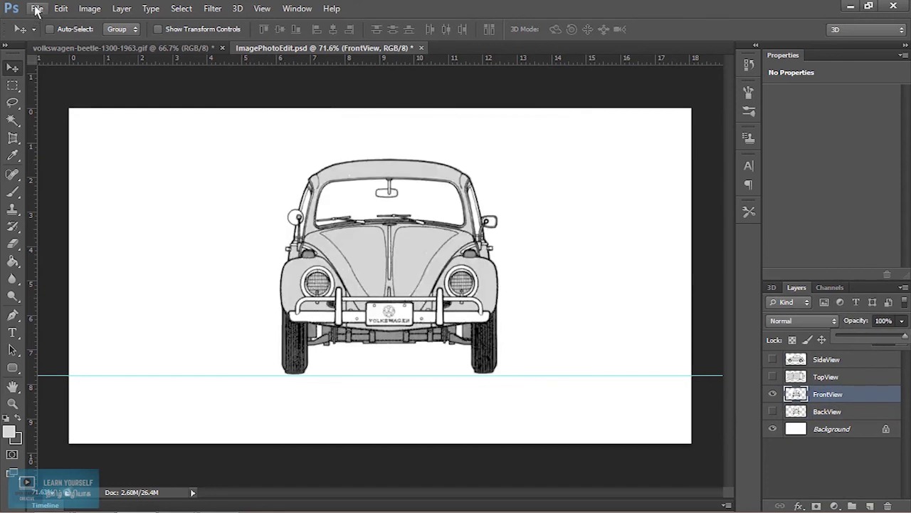
Step: Save the front view as a FrontView JPEG, then hide FrontView and show the TopView layer
click(36, 8)
click(64, 170)
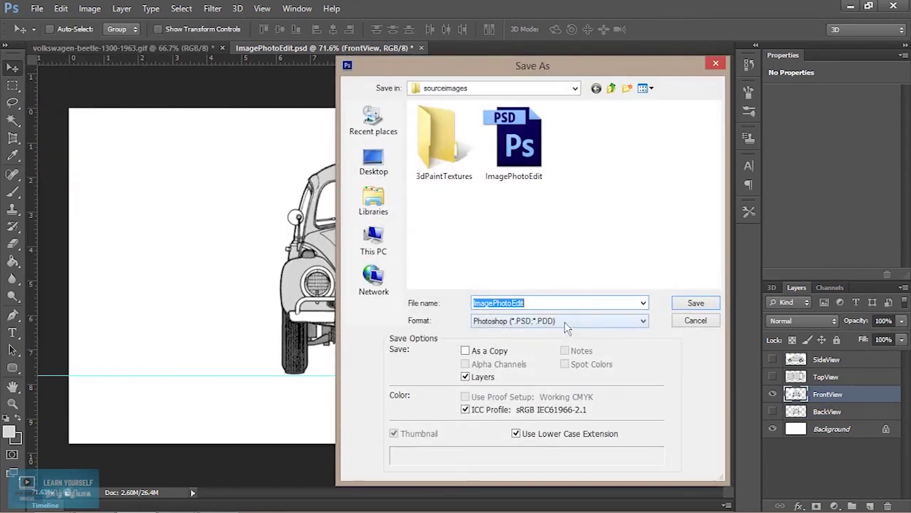
click(575, 320)
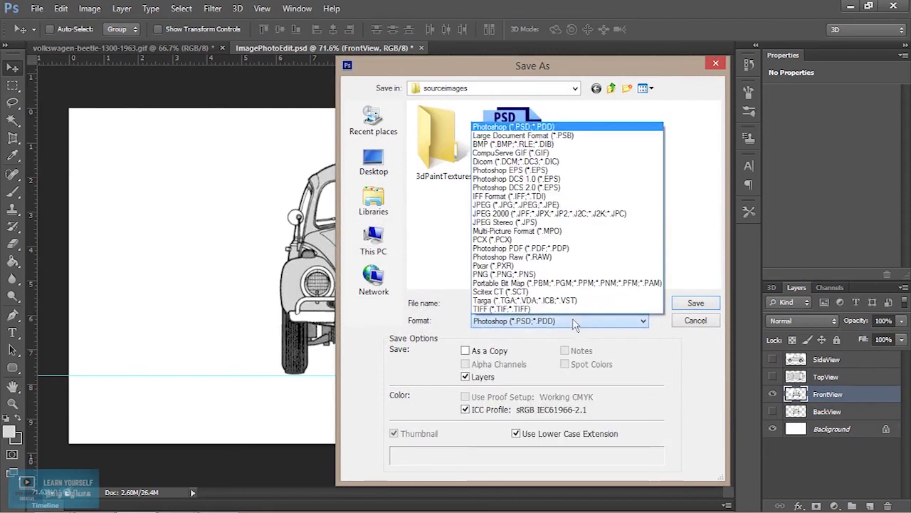
click(553, 203)
click(514, 142)
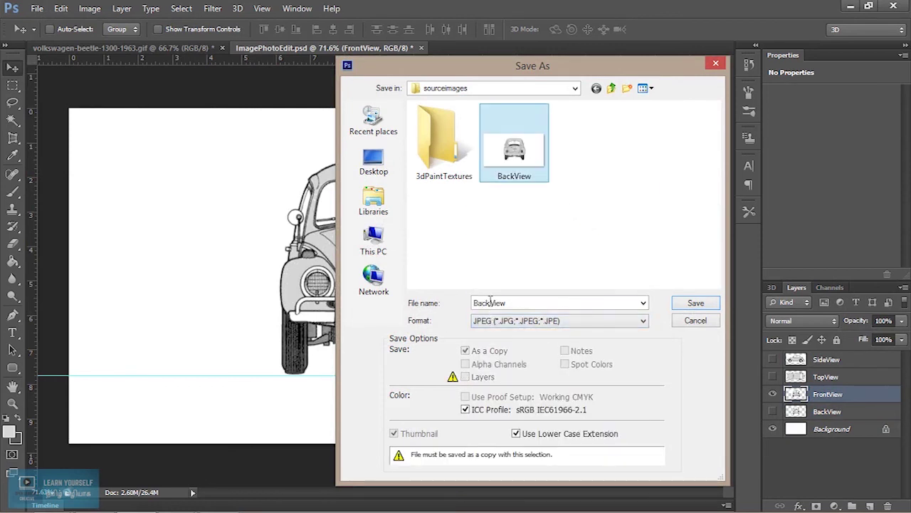
double_click(489, 302)
click(490, 302)
key(BackSpace)
key(BackSpace)
key(BackSpace)
key(BackSpace)
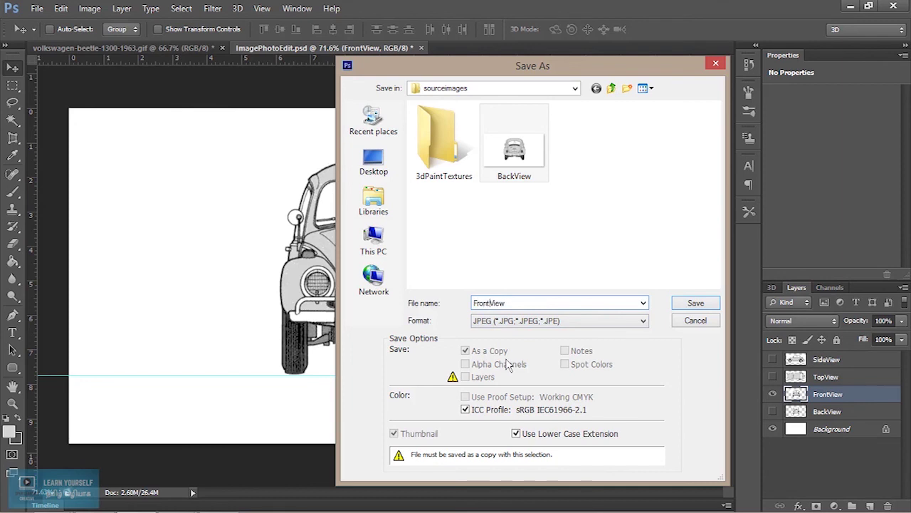
text(t)
key(Return)
key(Return)
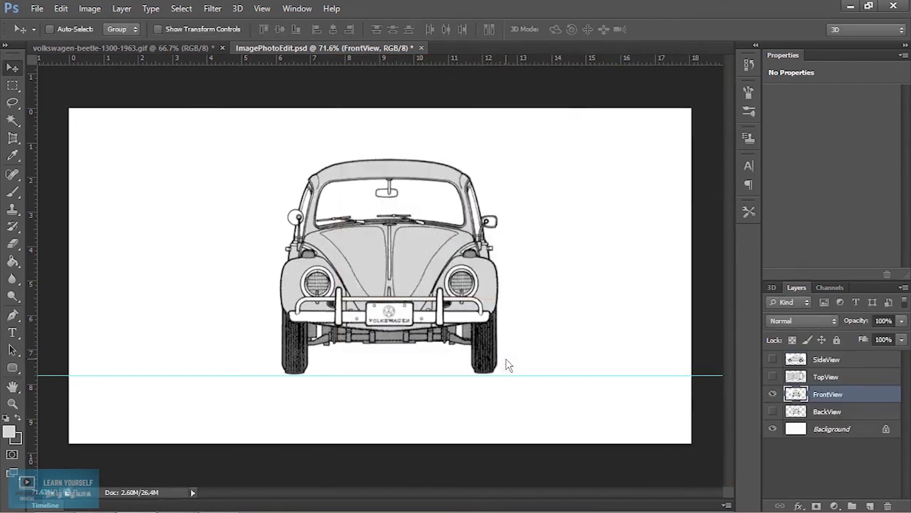
click(773, 394)
click(773, 376)
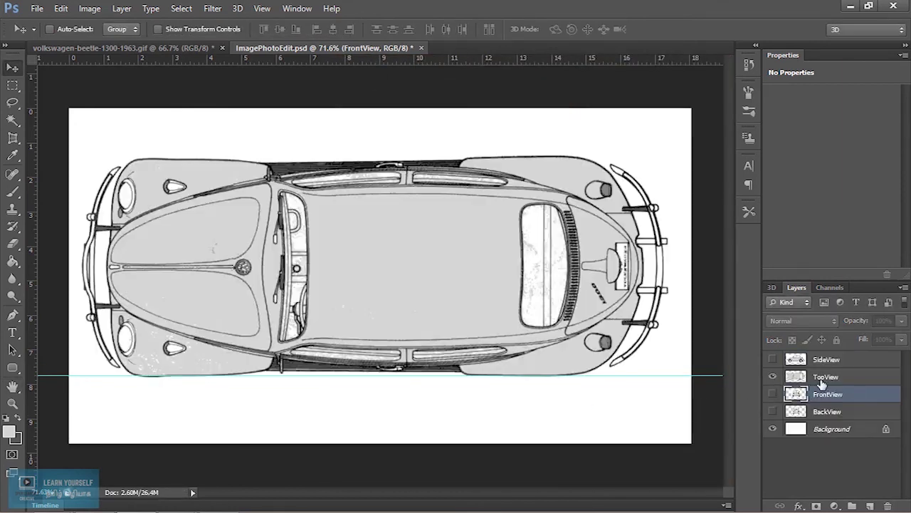
Step: Save the TopView layer as a TopView JPEG copy with the default JPEG options
click(812, 381)
click(37, 8)
click(54, 169)
click(521, 320)
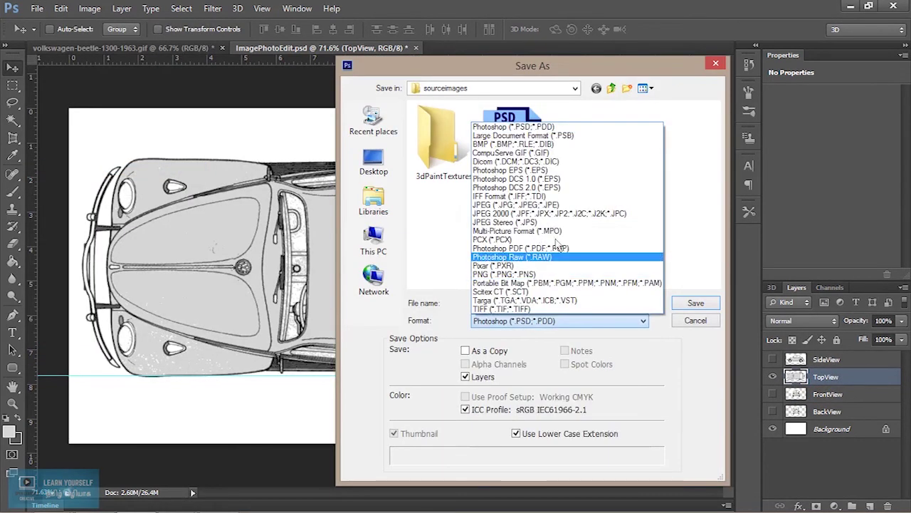
click(516, 204)
click(584, 146)
double_click(491, 302)
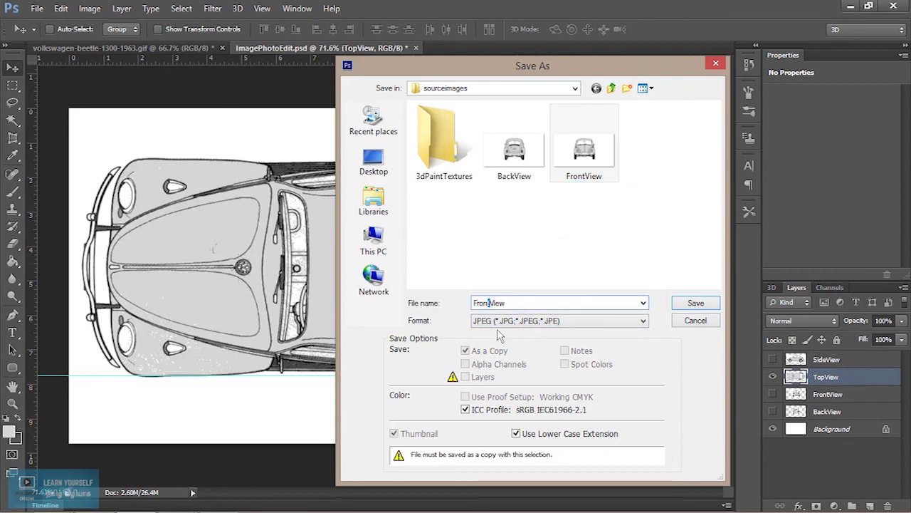
key(BackSpace)
key(BackSpace)
key(BackSpace)
text(Top)
key(Return)
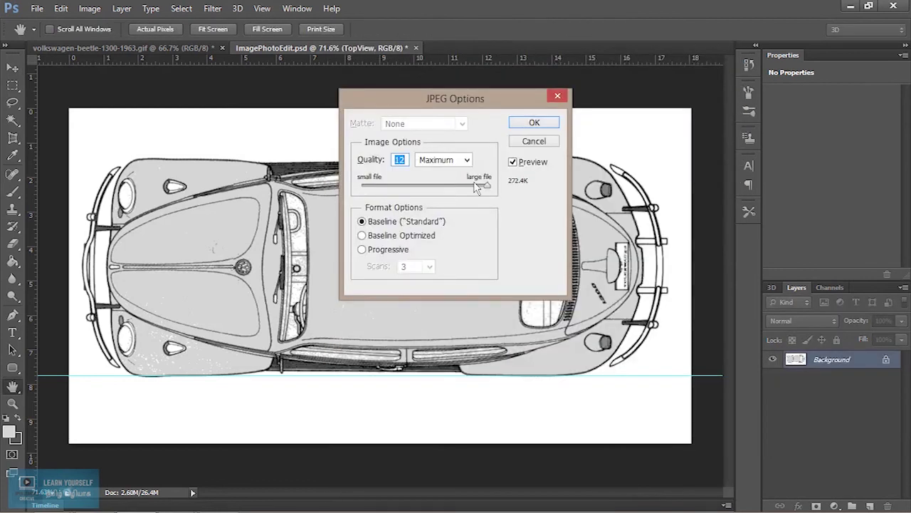
click(519, 126)
Step: Hide the TopView layer and show and select the SideView layer
click(773, 377)
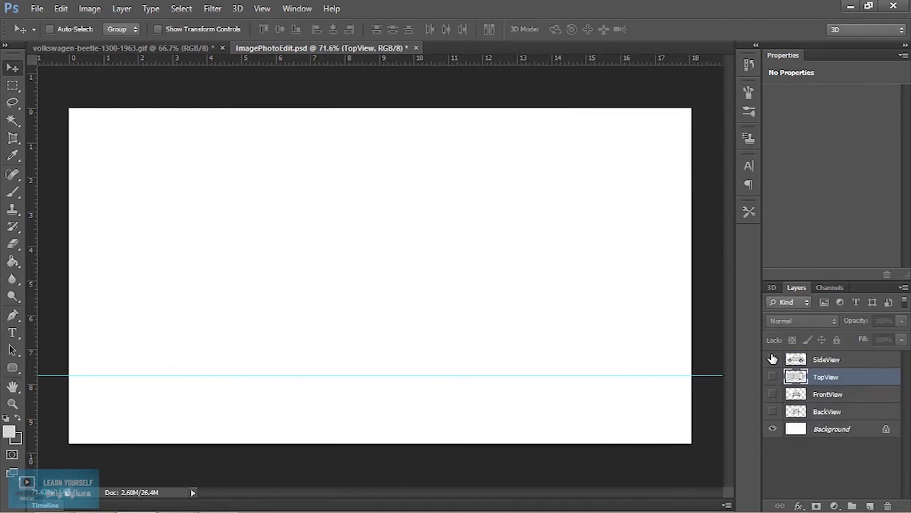
click(773, 359)
click(820, 366)
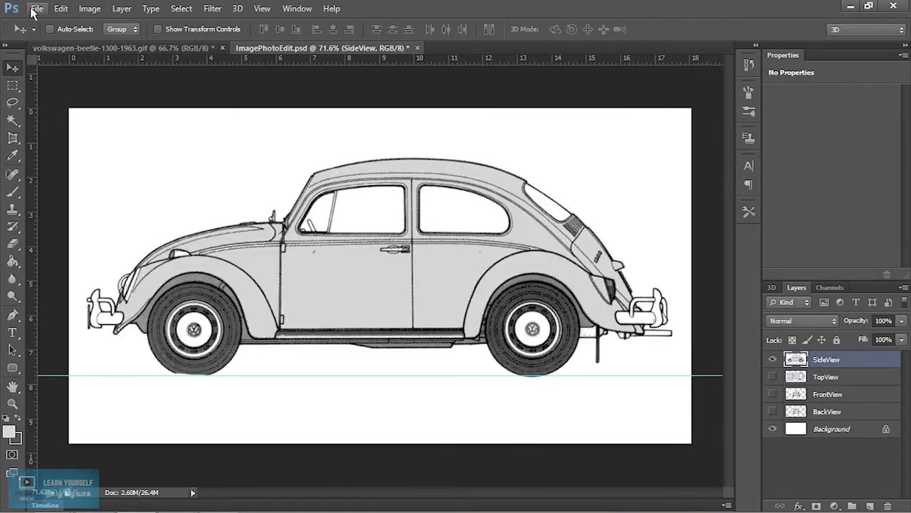
Step: Start saving a copy of the side view in JPEG format
click(36, 8)
click(71, 168)
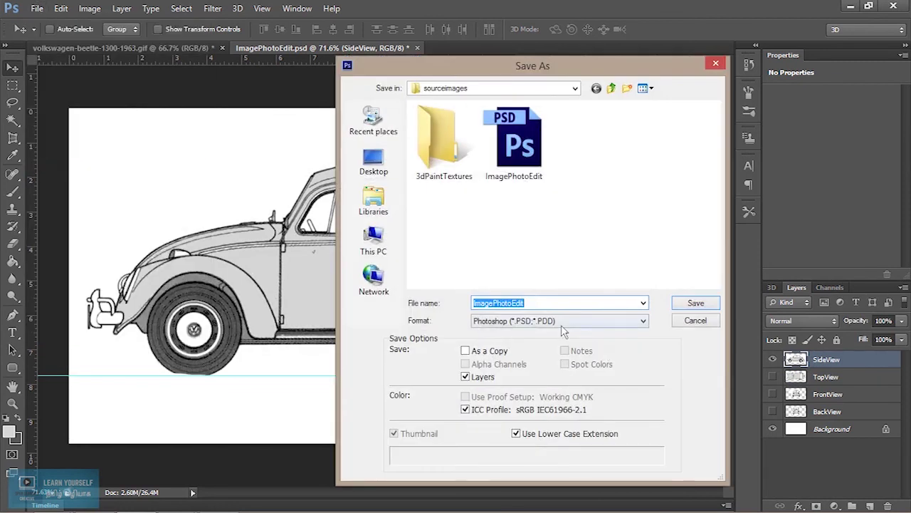
click(561, 321)
click(542, 205)
double_click(514, 303)
click(506, 303)
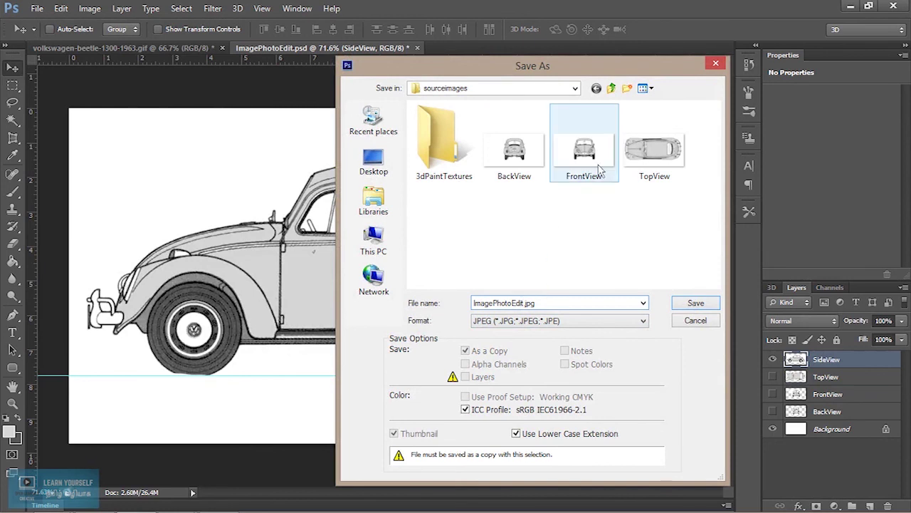
Step: Name the JPEG copy SideView and save it, then re-save ImagePhotoEdit.psd
click(644, 167)
double_click(497, 305)
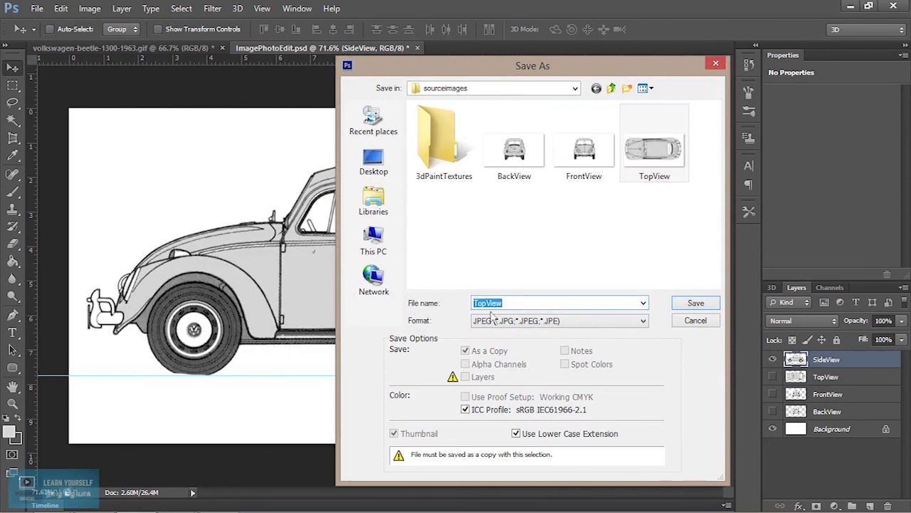
click(486, 303)
key(BackSpace)
key(BackSpace)
key(BackSpace)
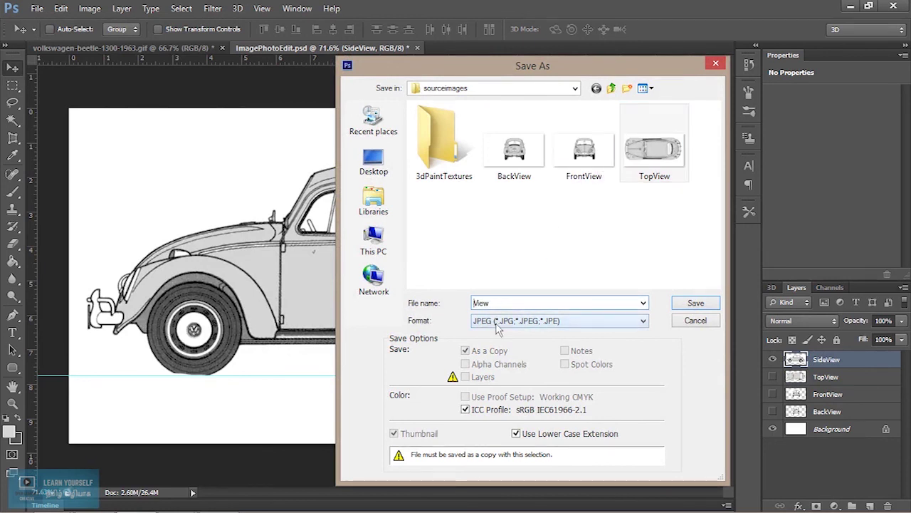
text(Side)
click(683, 304)
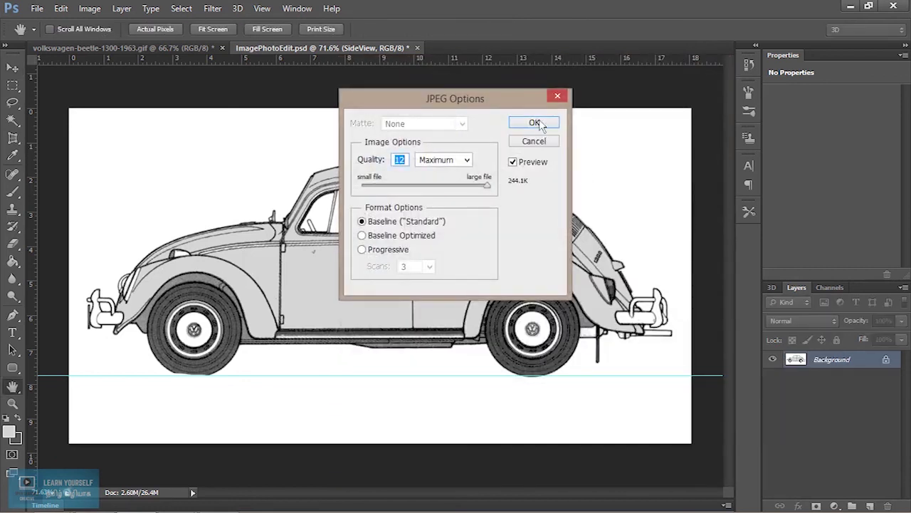
click(535, 123)
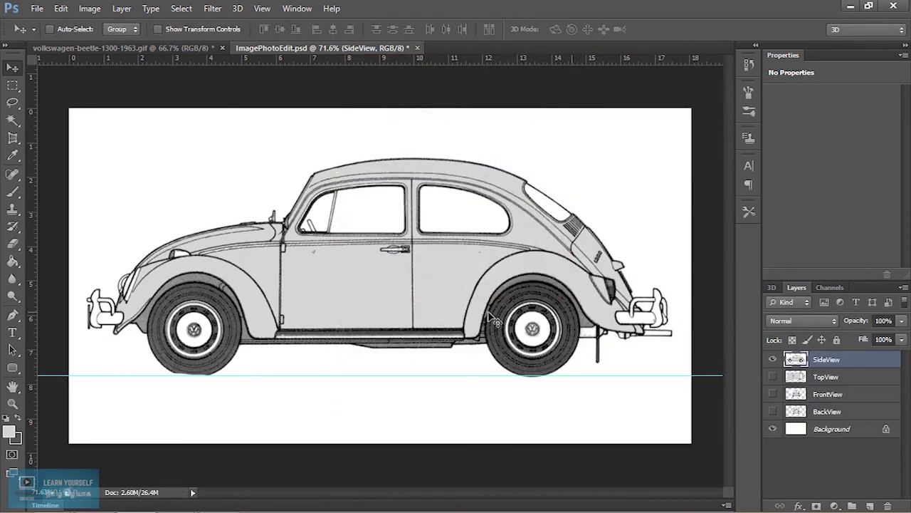
key(ctrl+s)
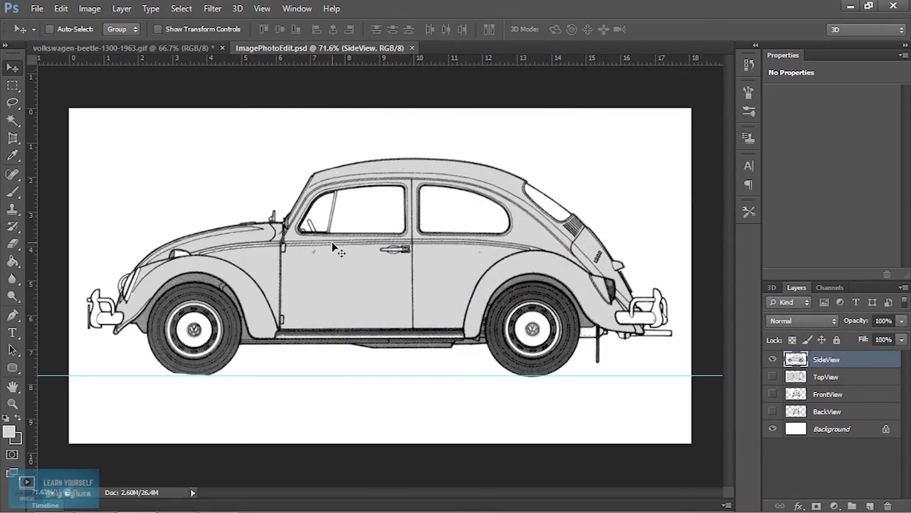